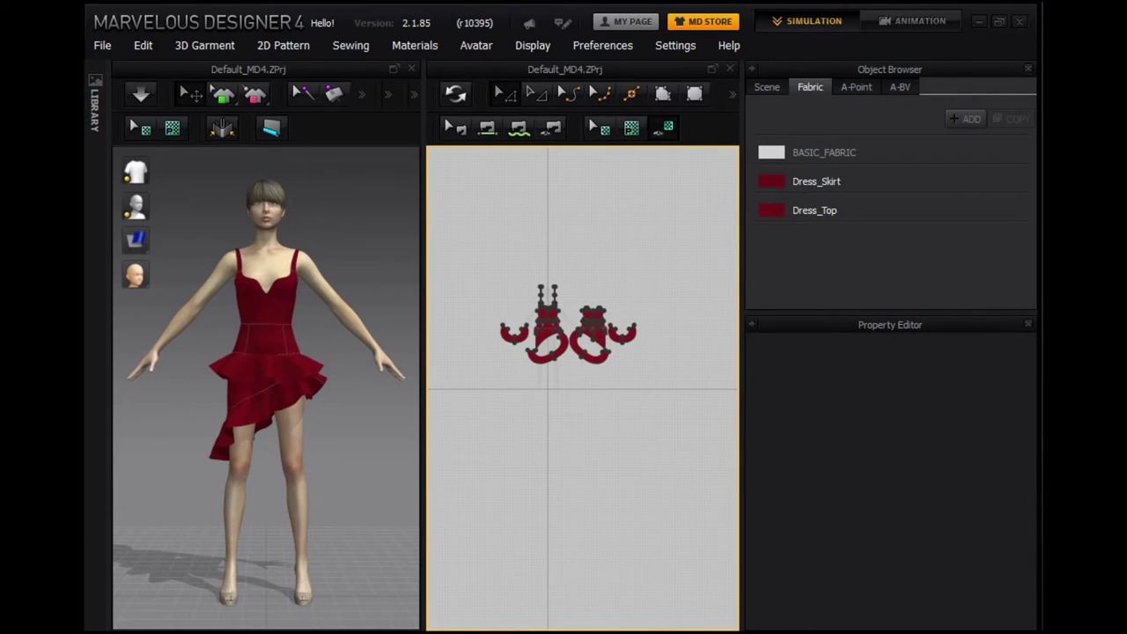
Delete all the red dress patterns and clear every avatar from the scene
left_click_drag(454, 258, 687, 430)
key("Delete")
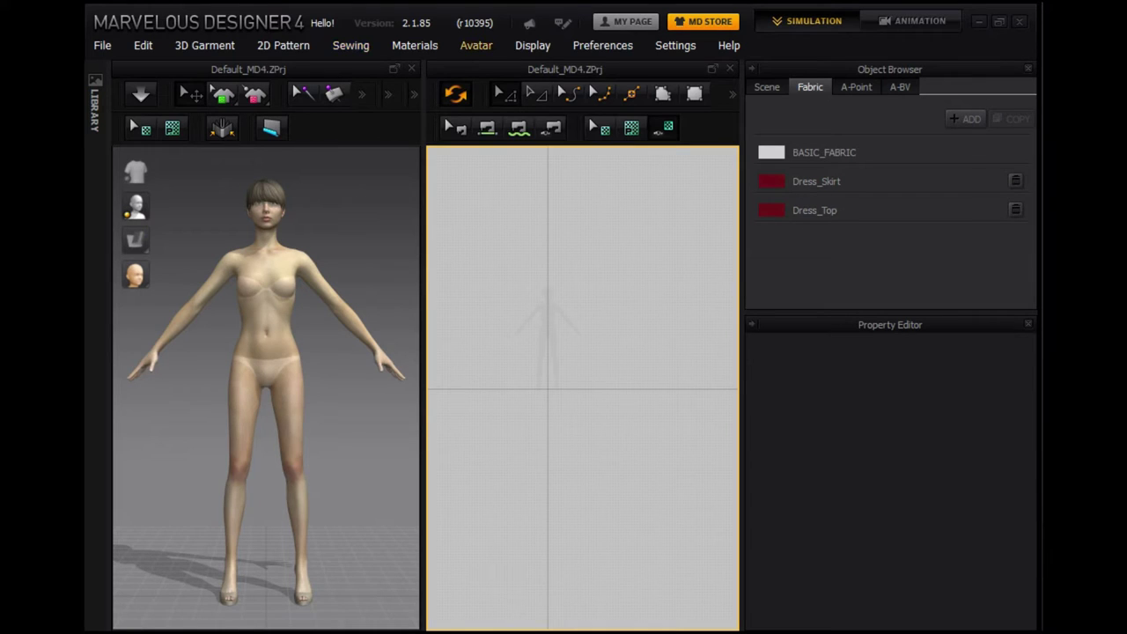
left_click(476, 45)
left_click(520, 90)
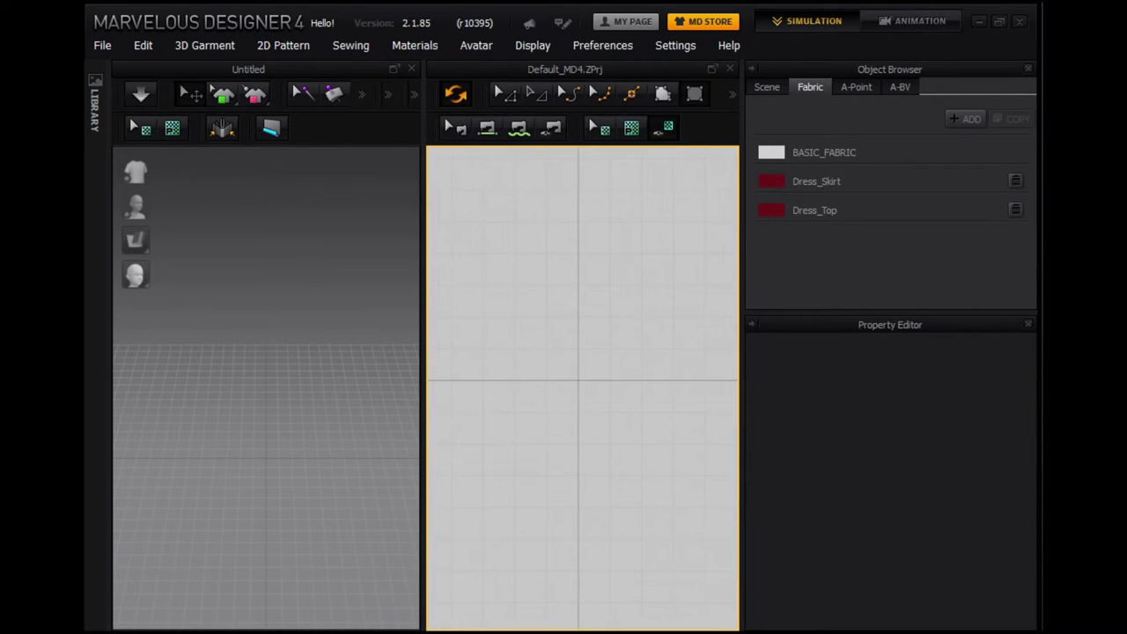
Create a 50 x 50 cm square rectangle pattern and orbit around it
left_click(555, 354)
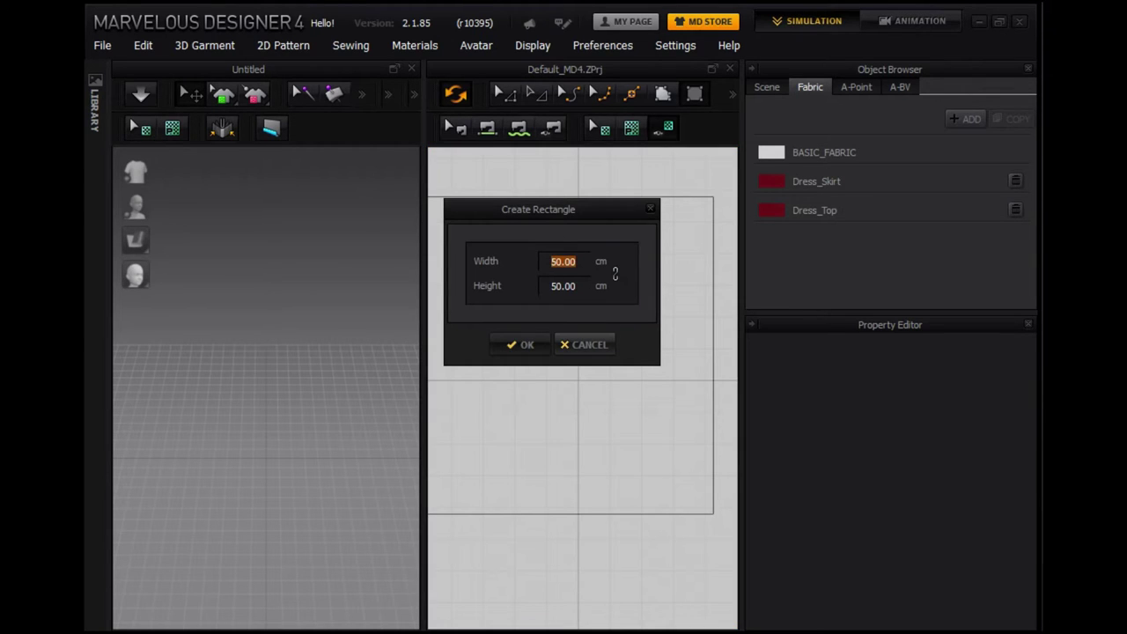
left_click(520, 344)
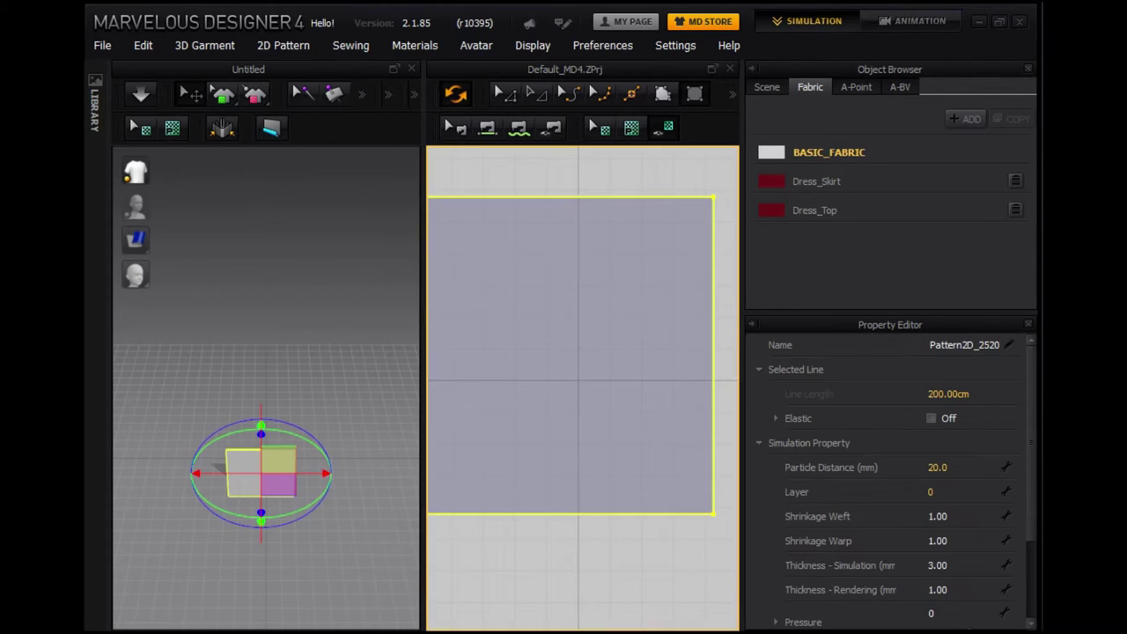
left_click(264, 308)
right_click_drag(264, 308, 335, 300)
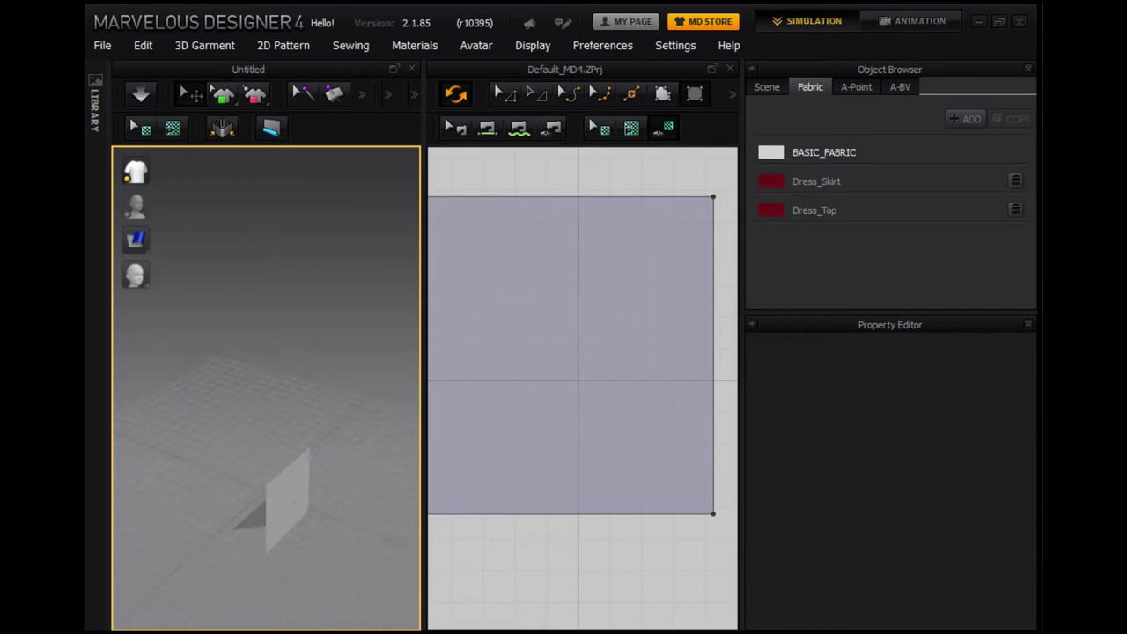
Try rotating the square panel with the gizmo, then undo the rotation
left_click(555, 386)
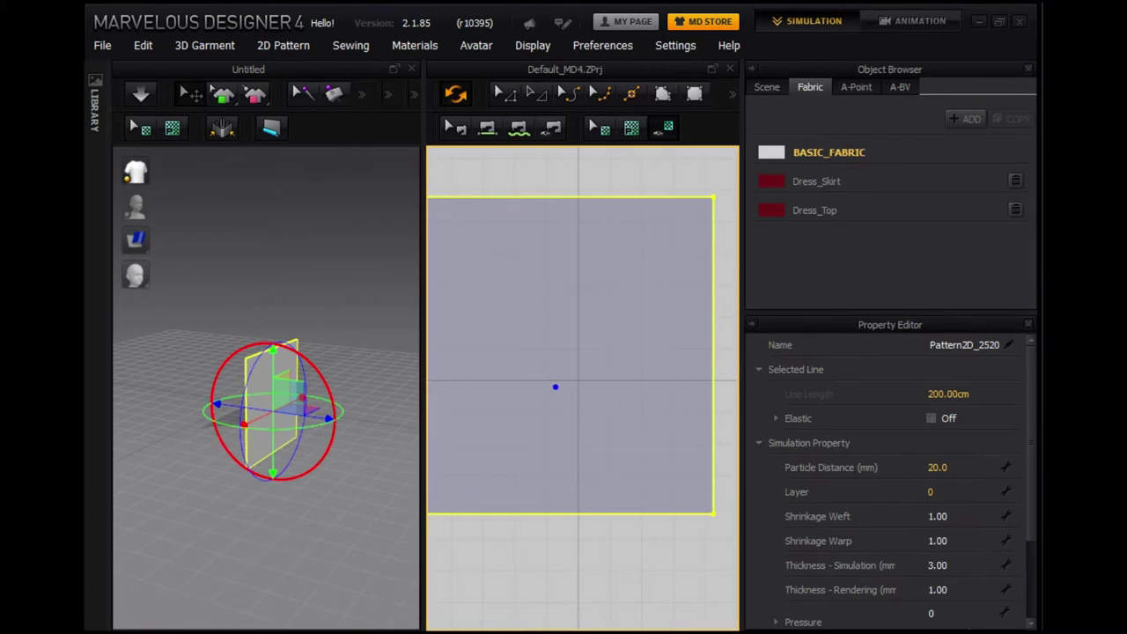
left_click_drag(334, 388, 321, 449)
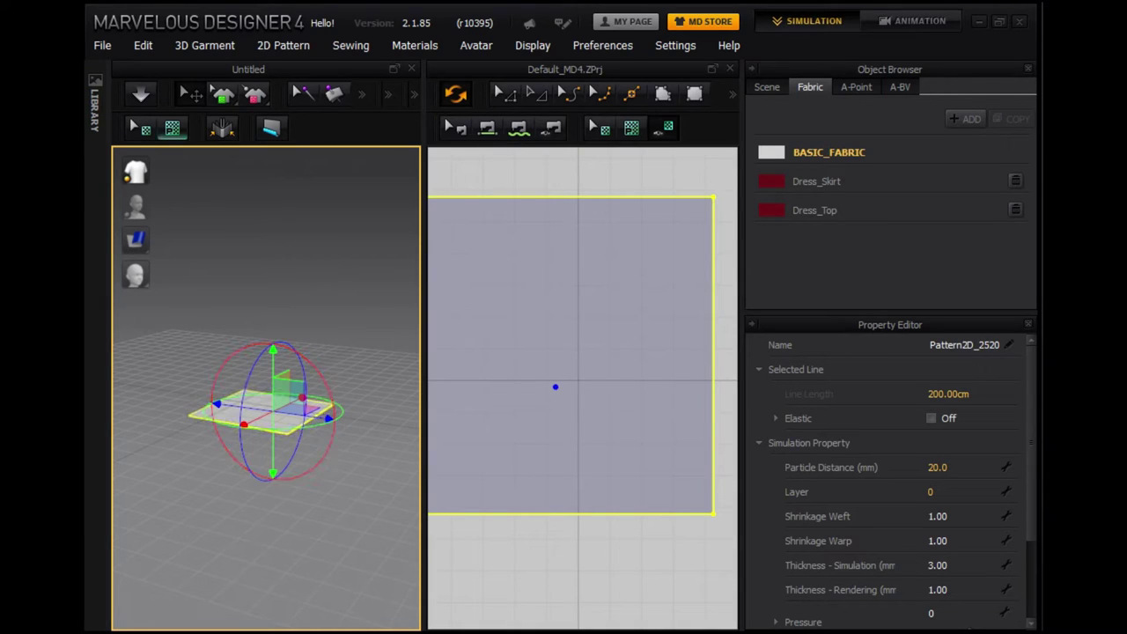
key("ctrl+z")
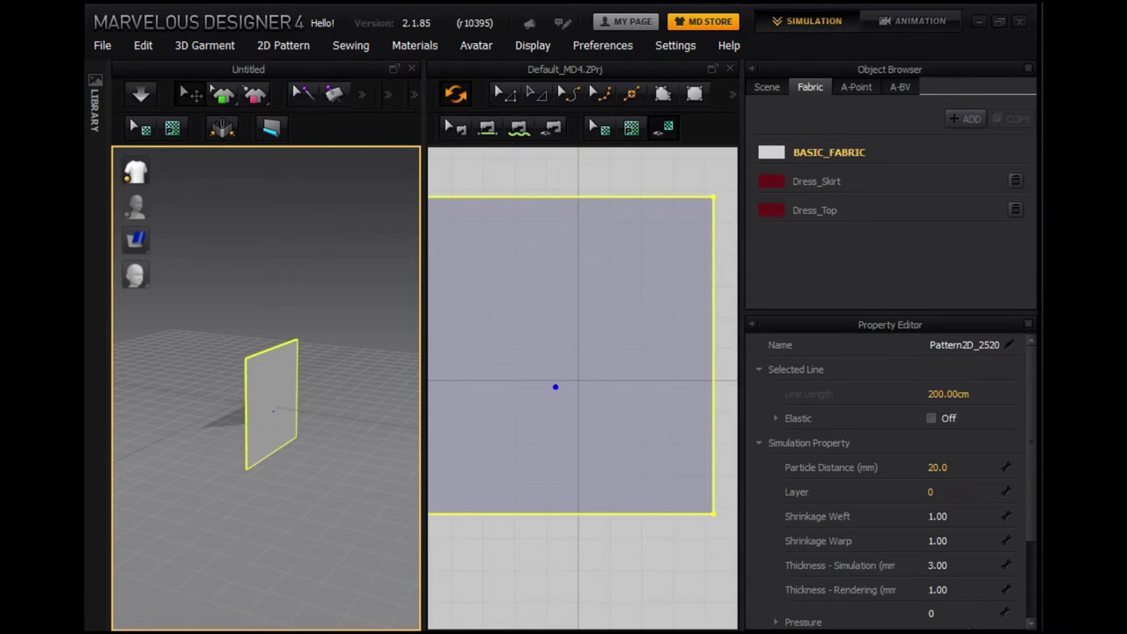
scroll(586, 392, "down", 3)
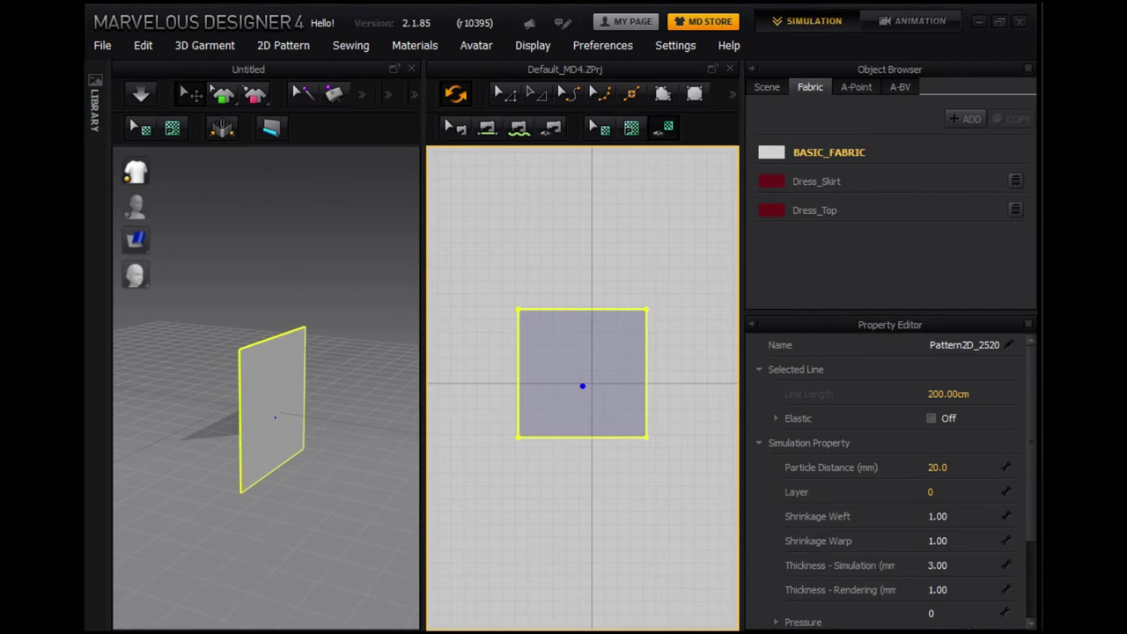
Rotate the square panel flat and paste a copy to the right of the original
left_click(271, 409)
left_click_drag(264, 315, 265, 388)
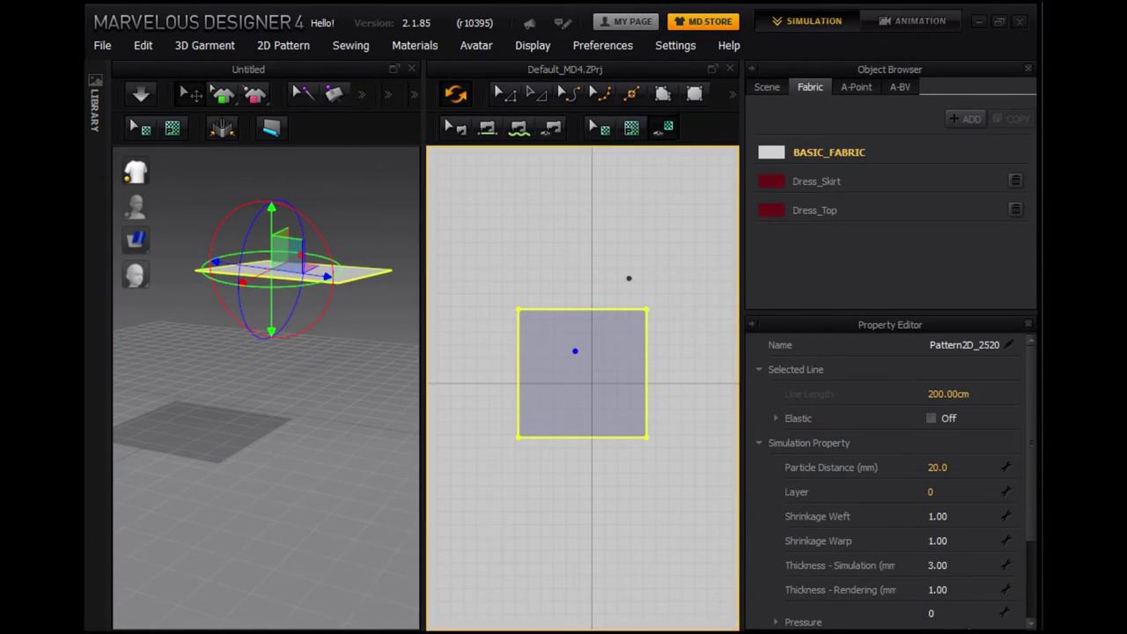
left_click(629, 278)
key("Escape")
key("ctrl+v")
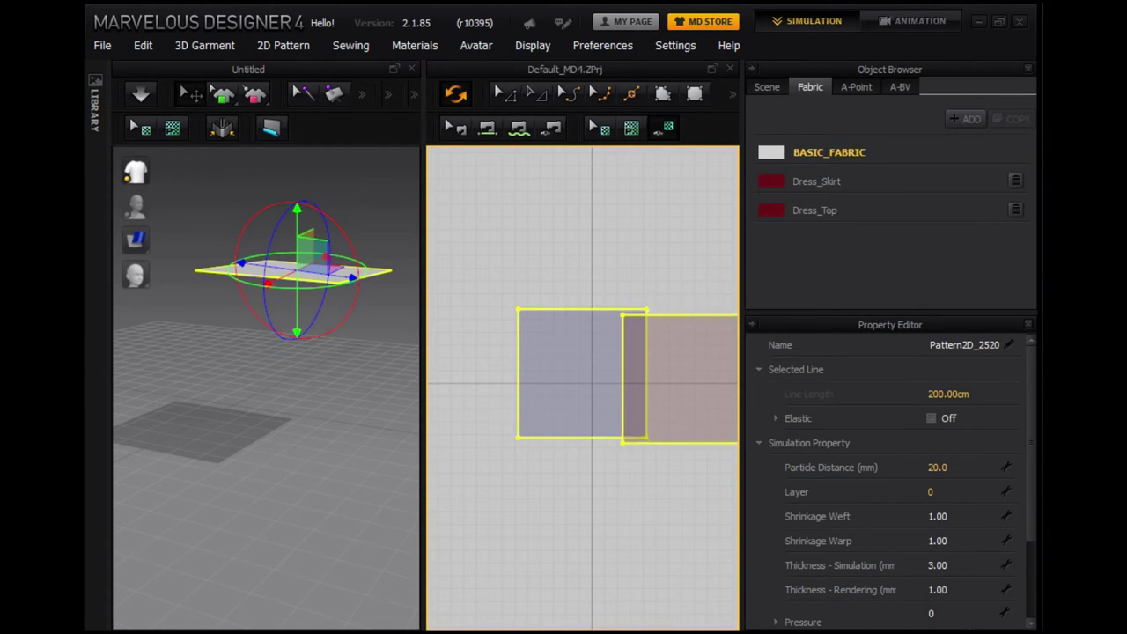
left_click(676, 368)
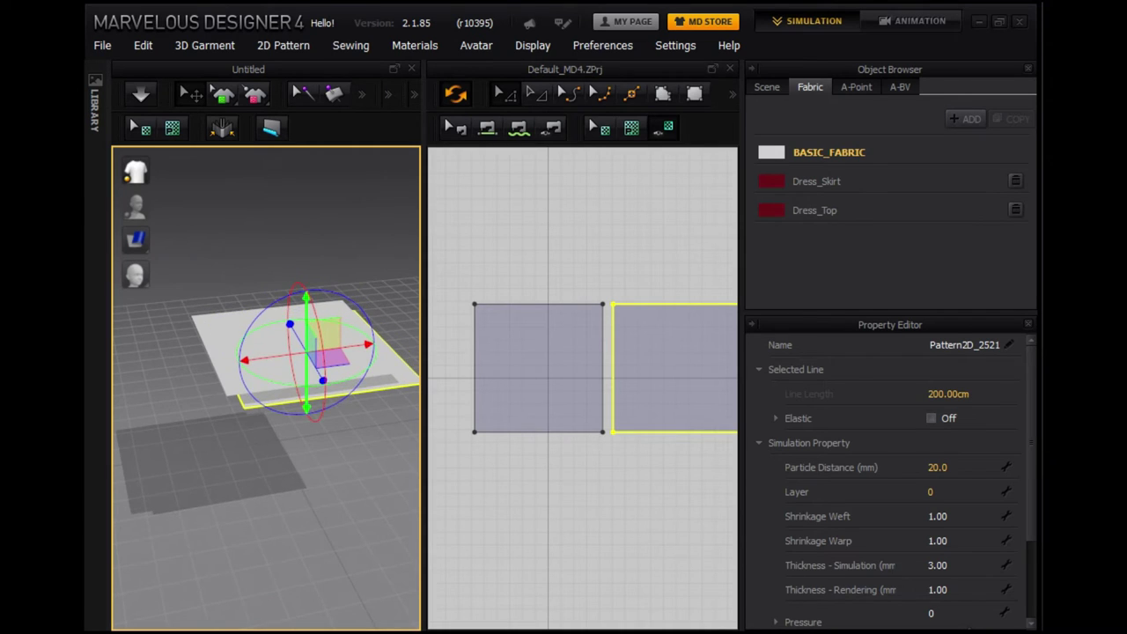
Flip Normal on the copied square, then select the left and right squares to check them
right_click(353, 343)
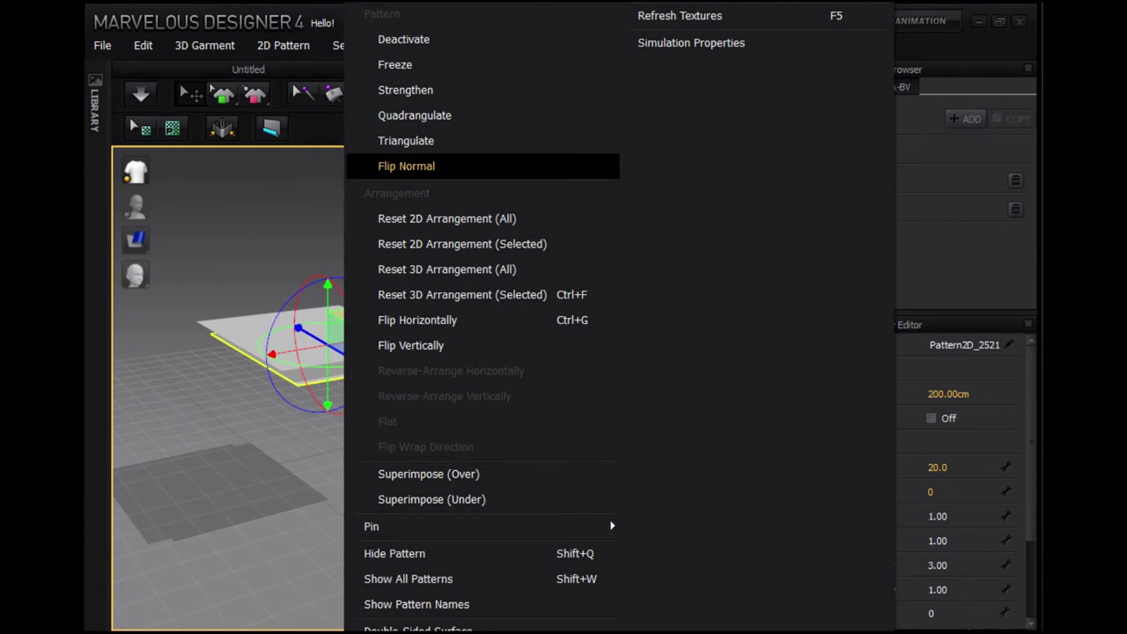
left_click(444, 117)
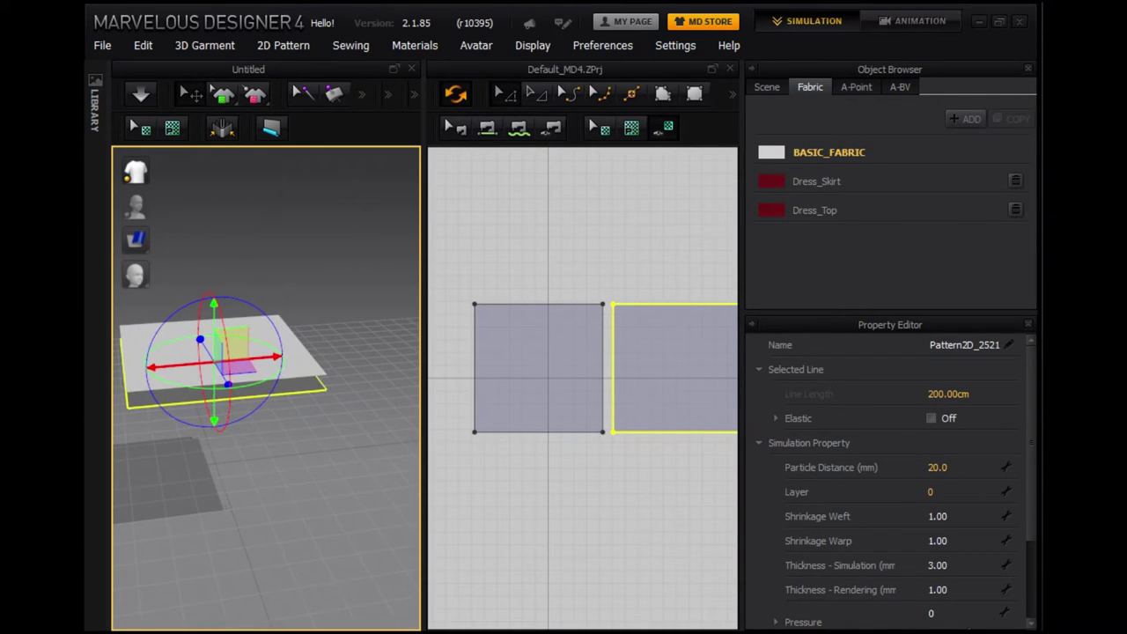
left_click(498, 371)
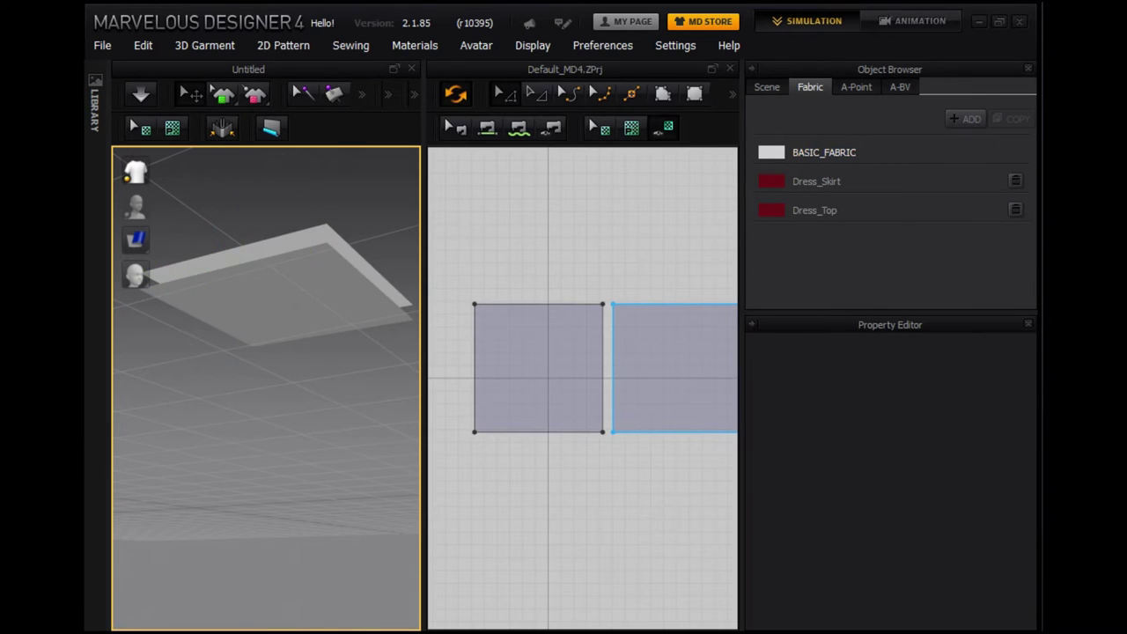
left_click(731, 368)
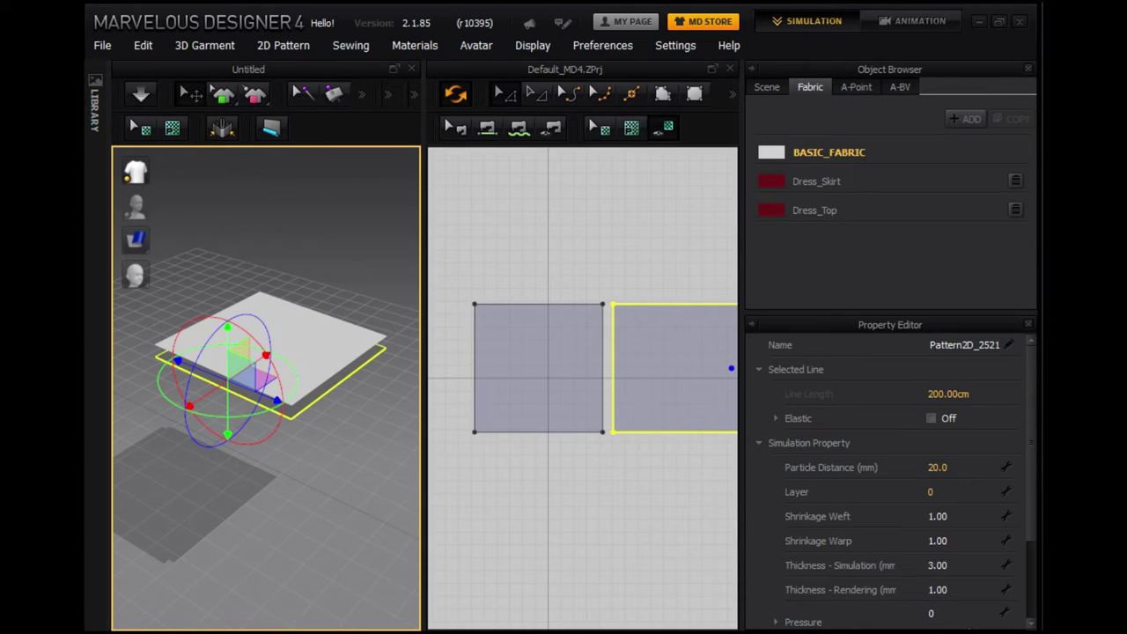
Select both squares, copy them, and paste a second pair below the originals
left_click(577, 352)
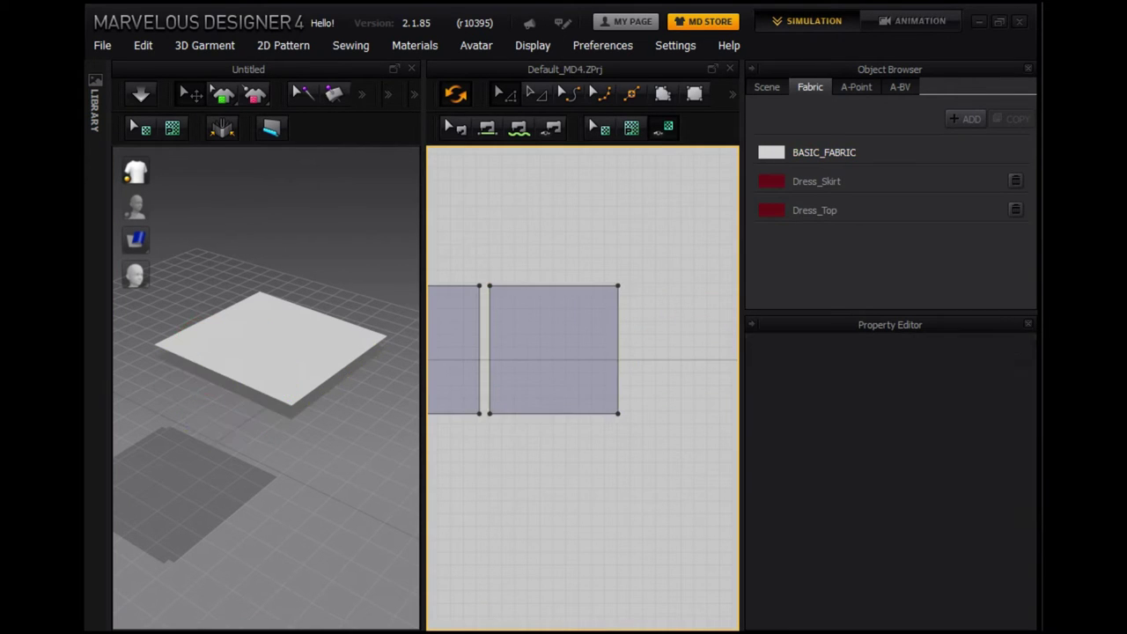
right_click(577, 352)
key("Escape")
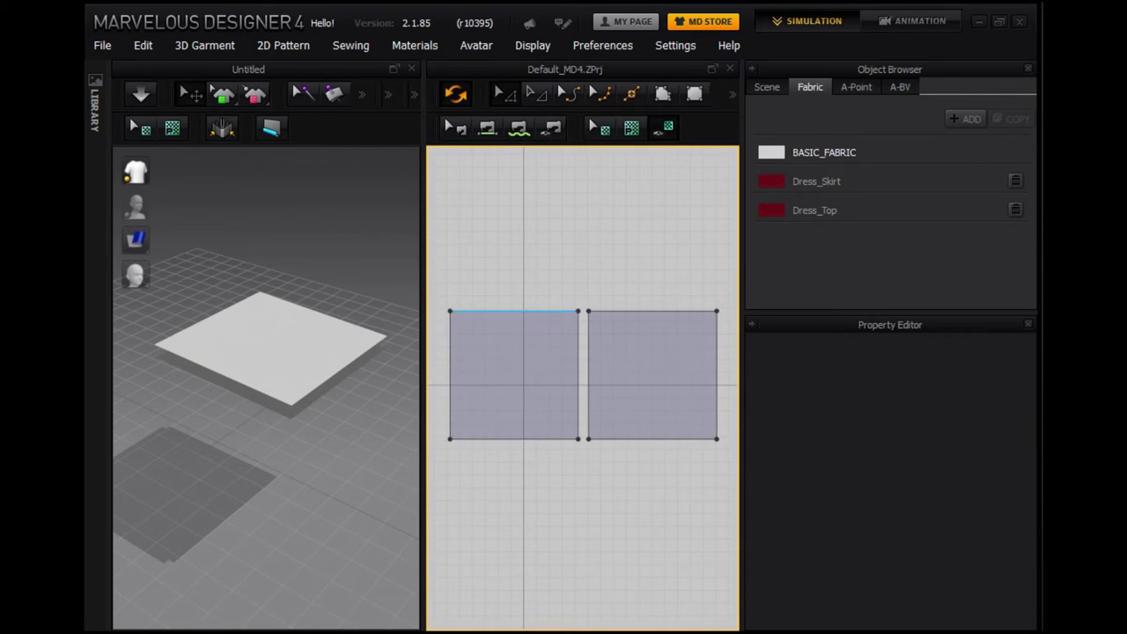
key("ctrl+a")
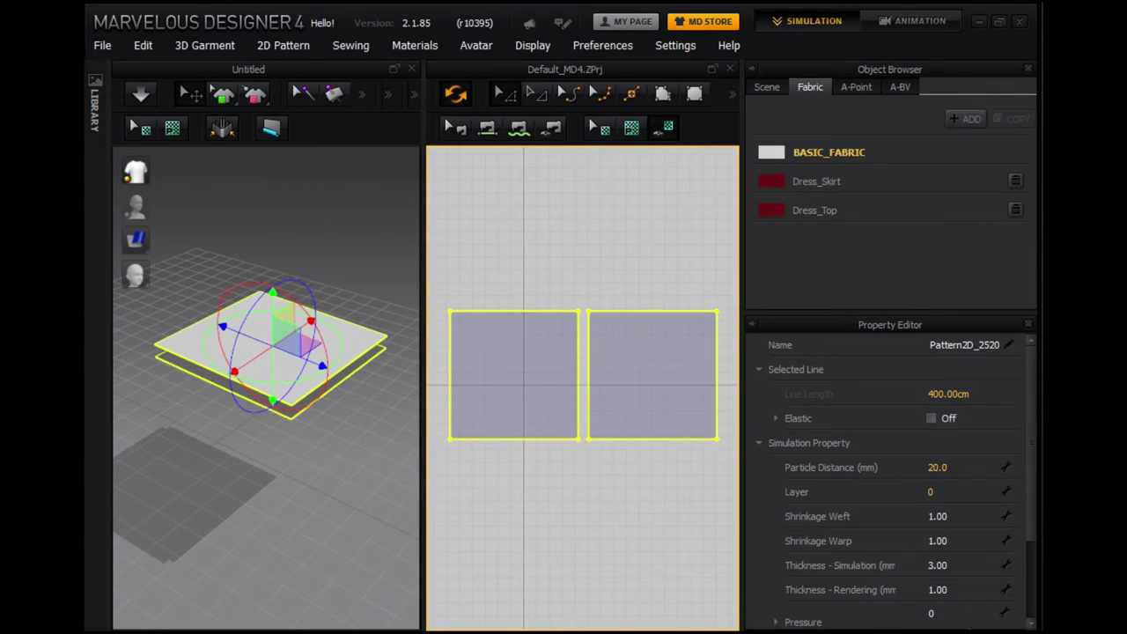
key("ctrl+c")
key("ctrl+v")
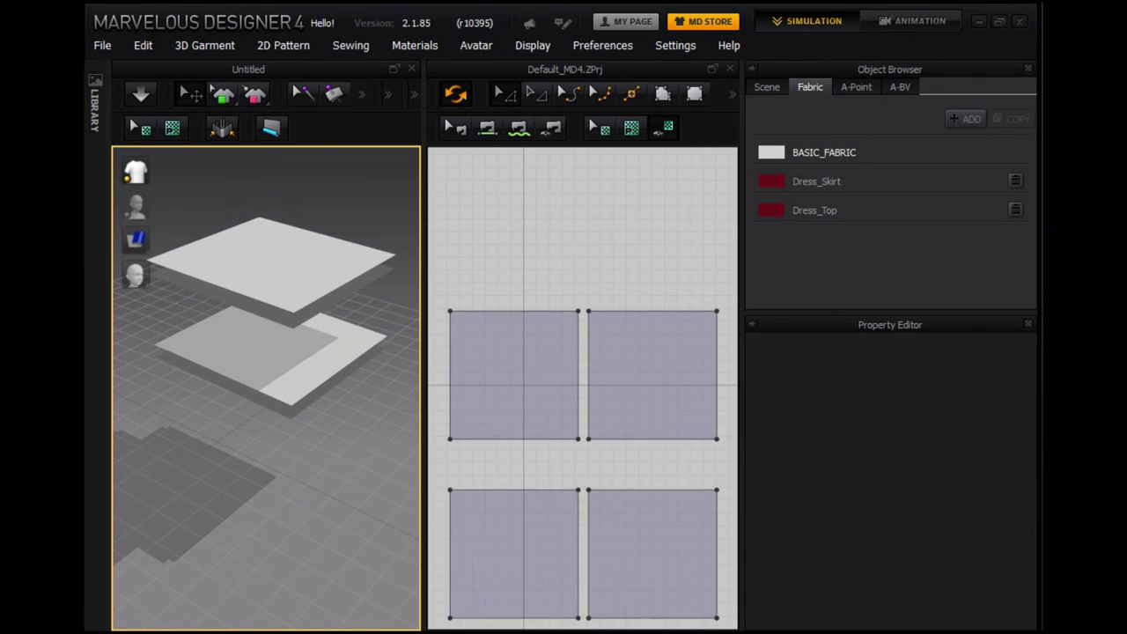
Select the bottom-right and top-left squares and orbit lower to see their 3D positions
left_click(634, 613)
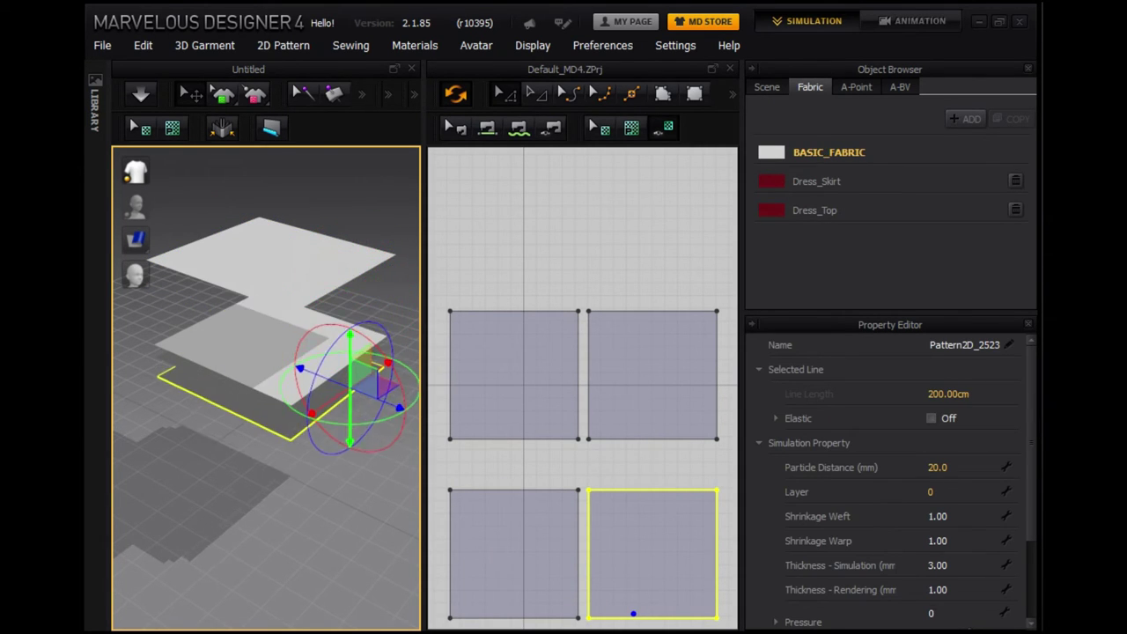
key("Escape")
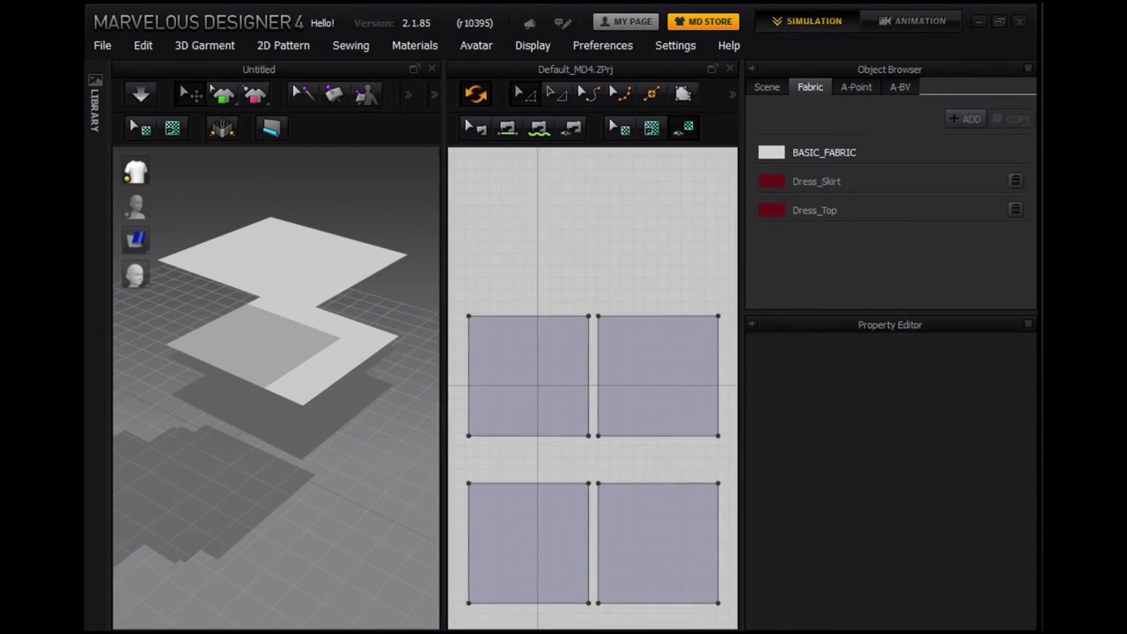
left_click(657, 544)
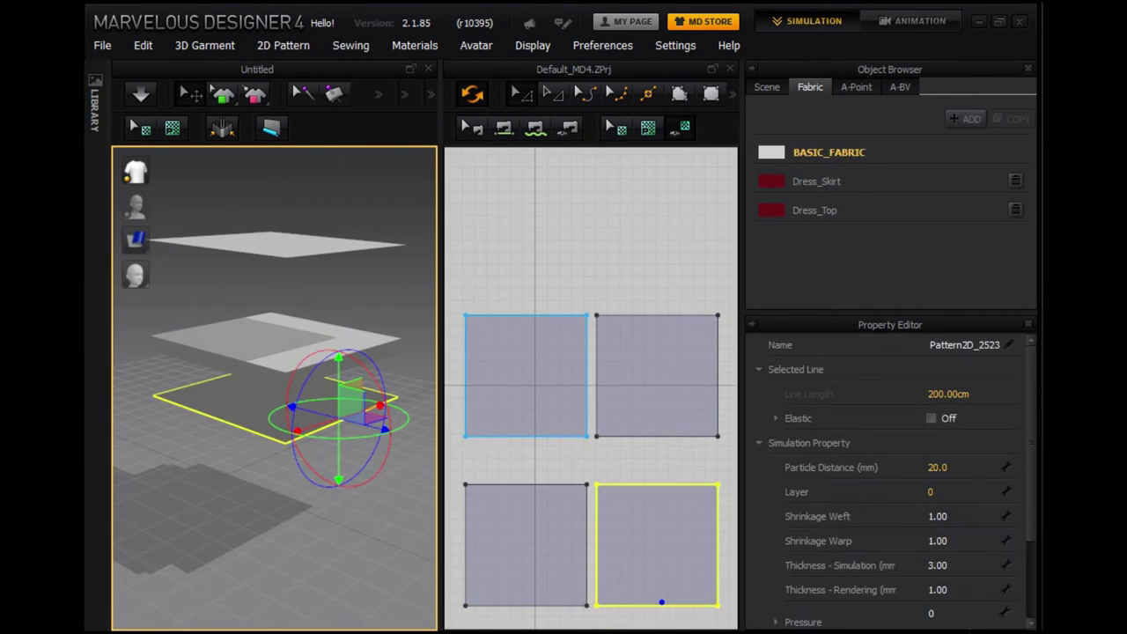
scroll(590, 388, "down", 3)
left_click(540, 386)
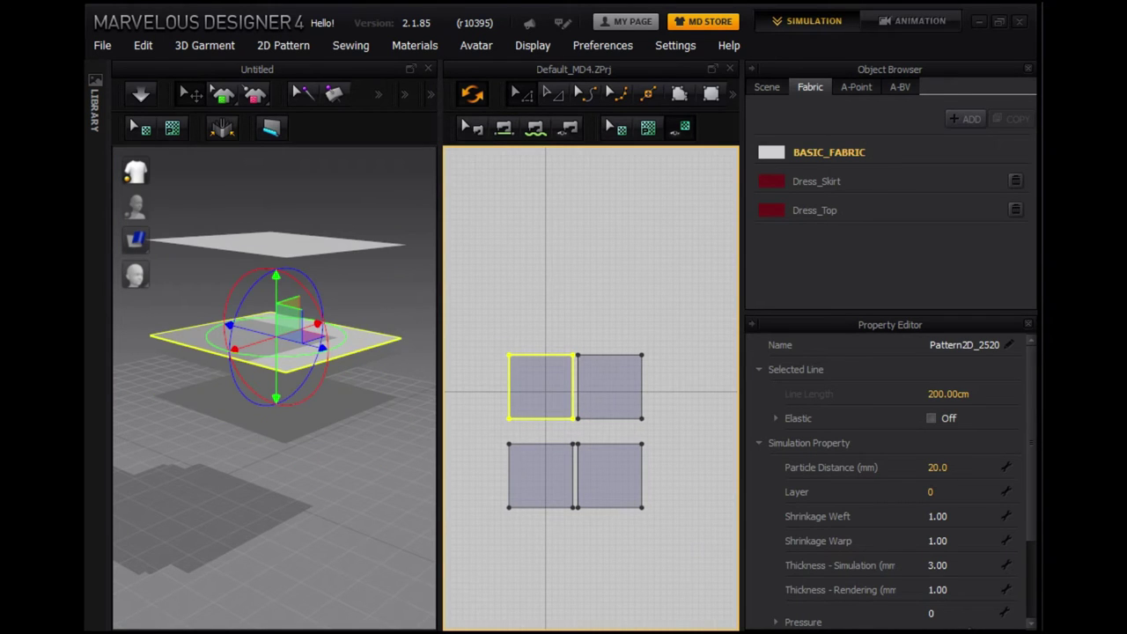
right_click_drag(273, 396, 274, 348)
Inspect the top-left and top-right panels from new angles, then switch to Segment Sewing
left_click(265, 528)
left_click(216, 326)
right_click_drag(216, 326, 215, 291)
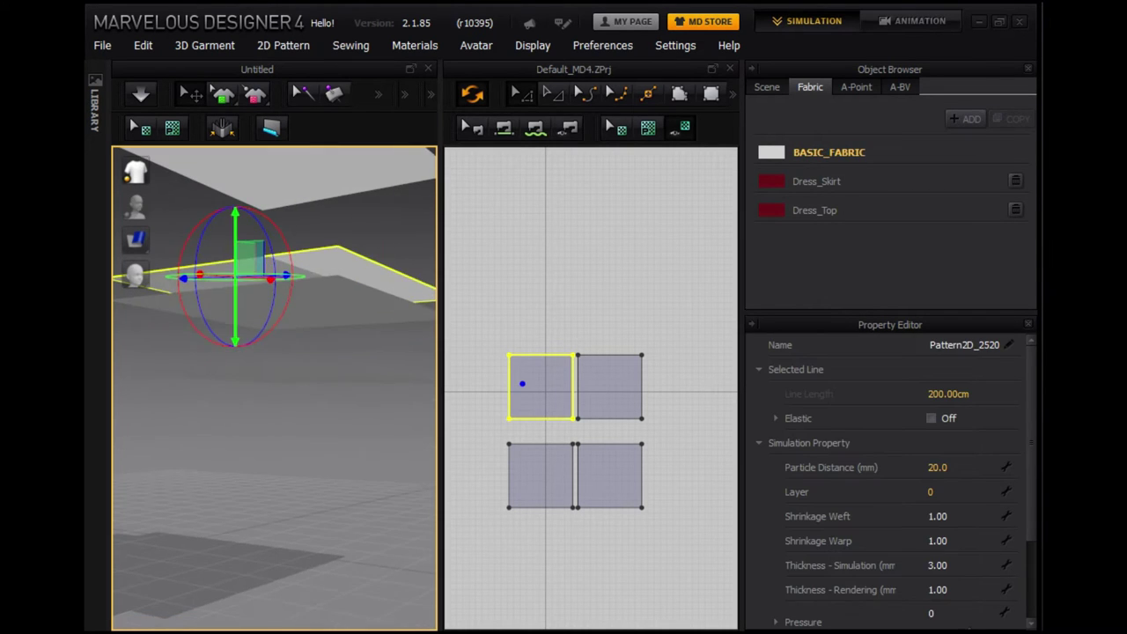
left_click(264, 528)
left_click(291, 304)
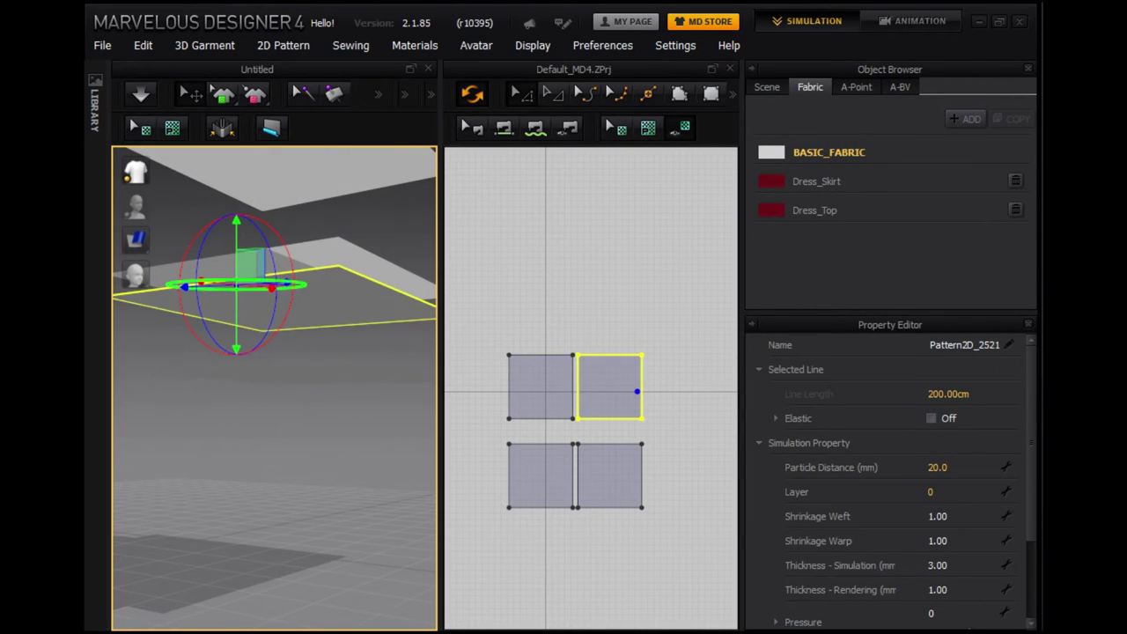
right_click_drag(291, 304, 291, 264)
left_click(264, 529)
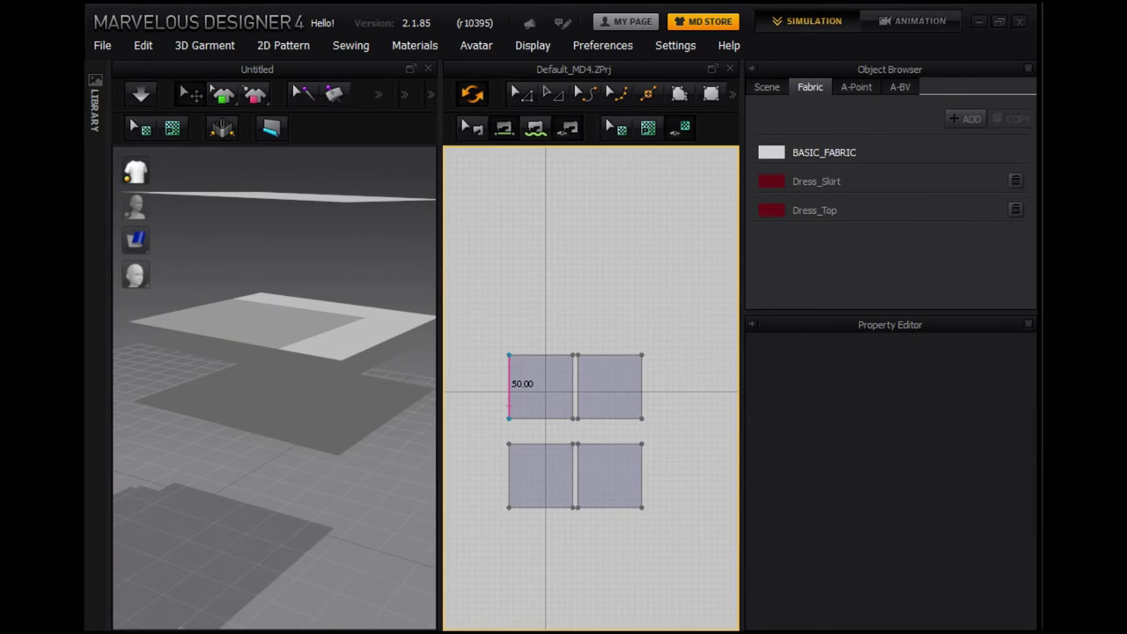
Seam the top-left panel's left edge to the top-right panel's right edge, then their top edges
left_click(509, 387)
left_click(644, 431)
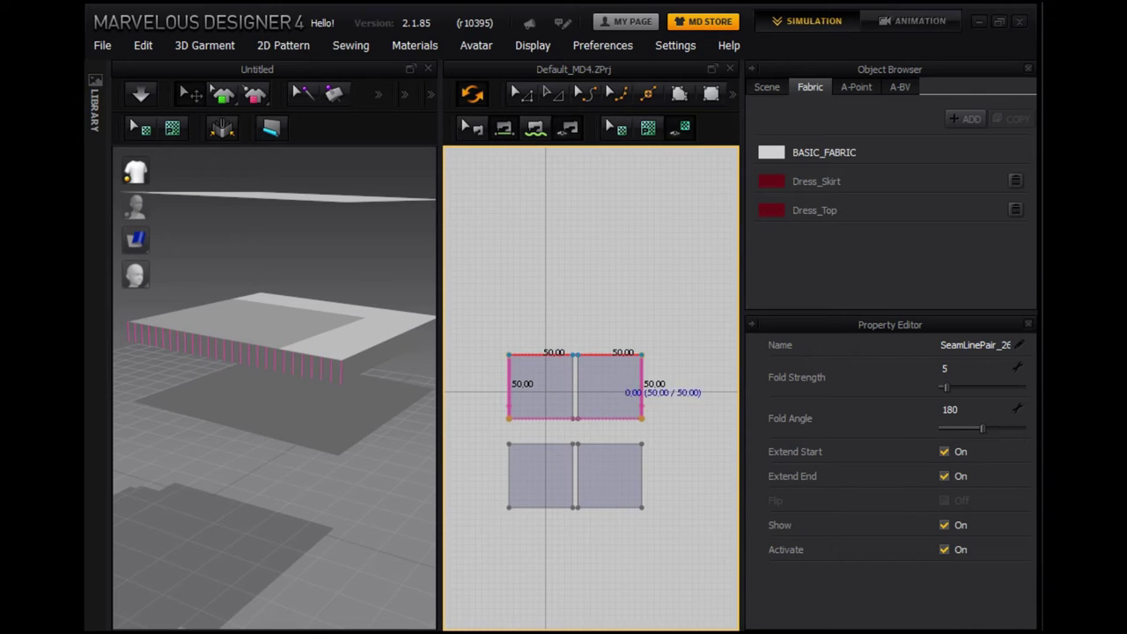
left_click(610, 355)
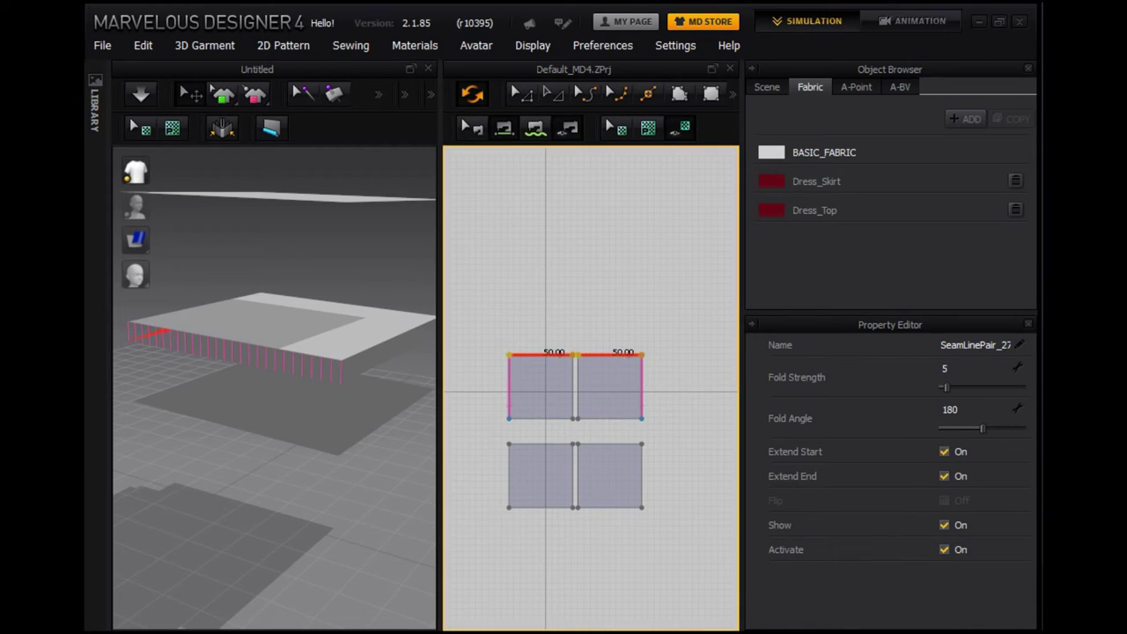
scroll(579, 402, "up", 3)
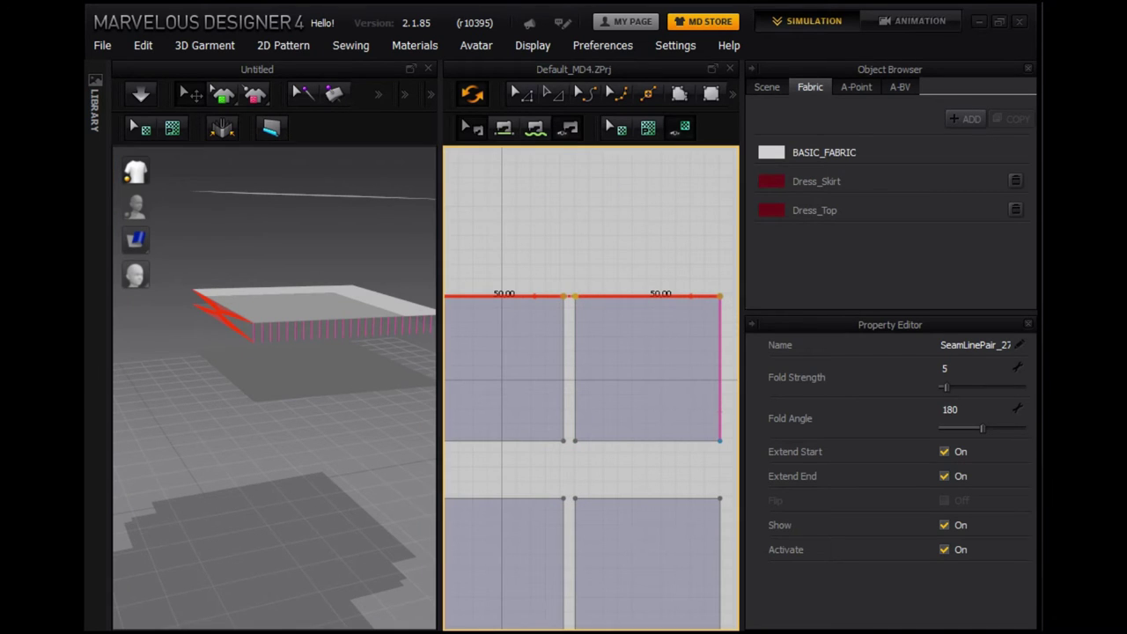
Reverse the twisted top seam, then free-sew the upper panels' bottom and inner vertical edges
right_click(639, 296)
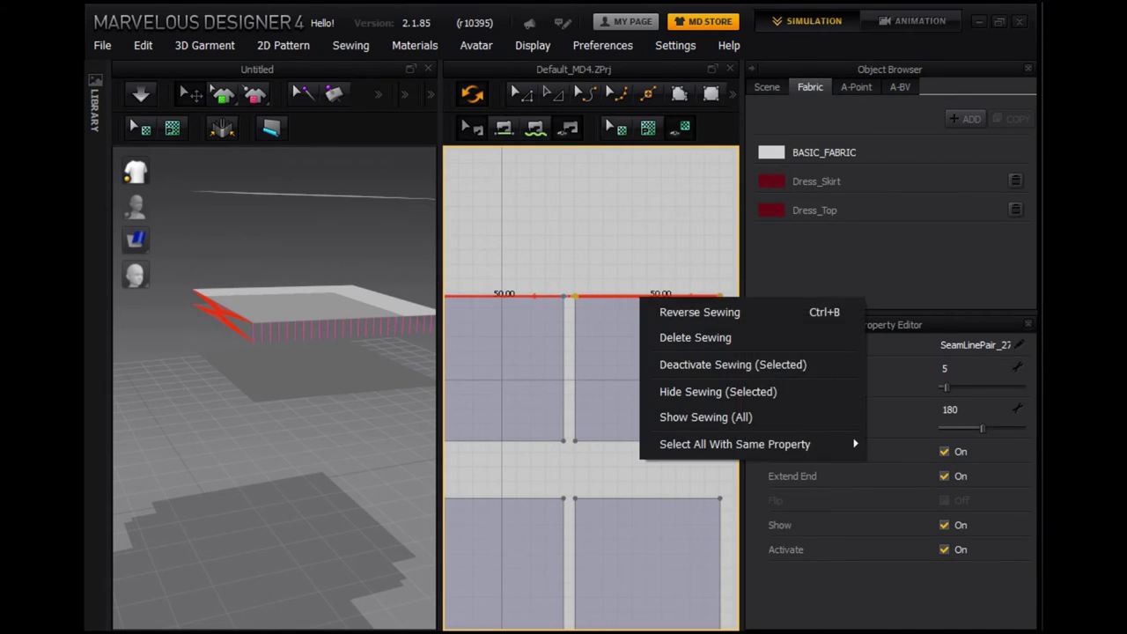
left_click(687, 310)
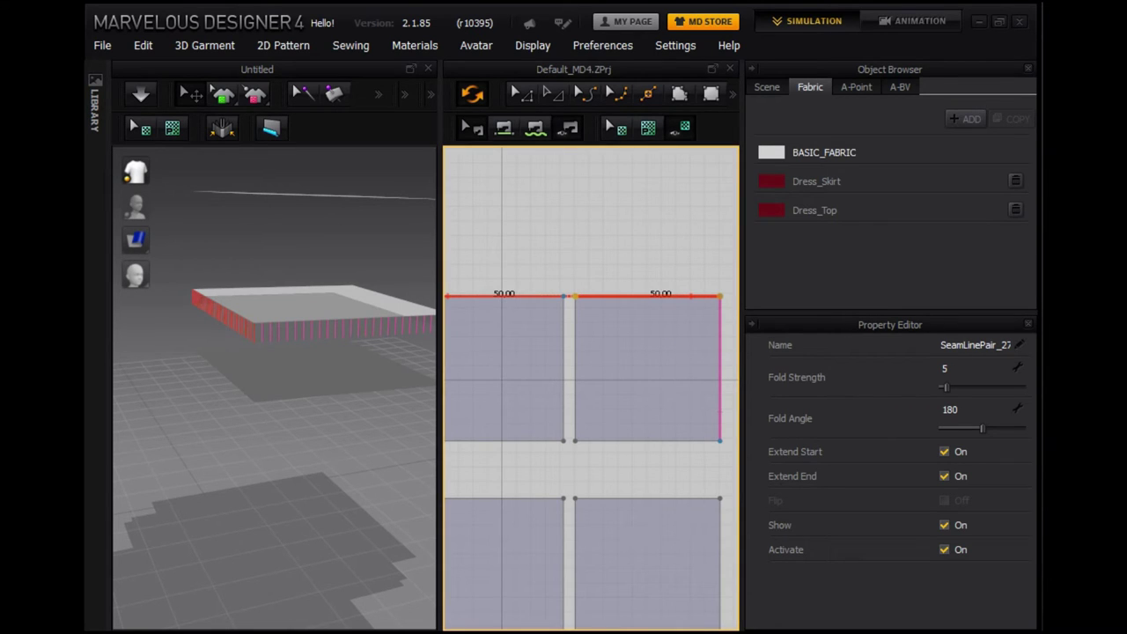
key("m")
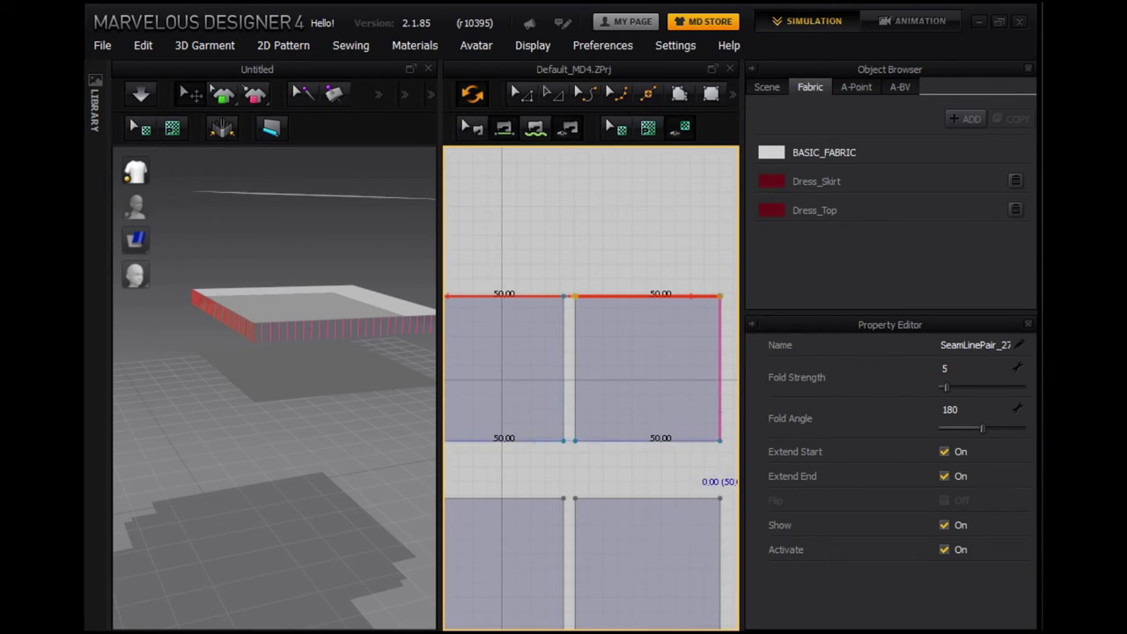
left_click(720, 440)
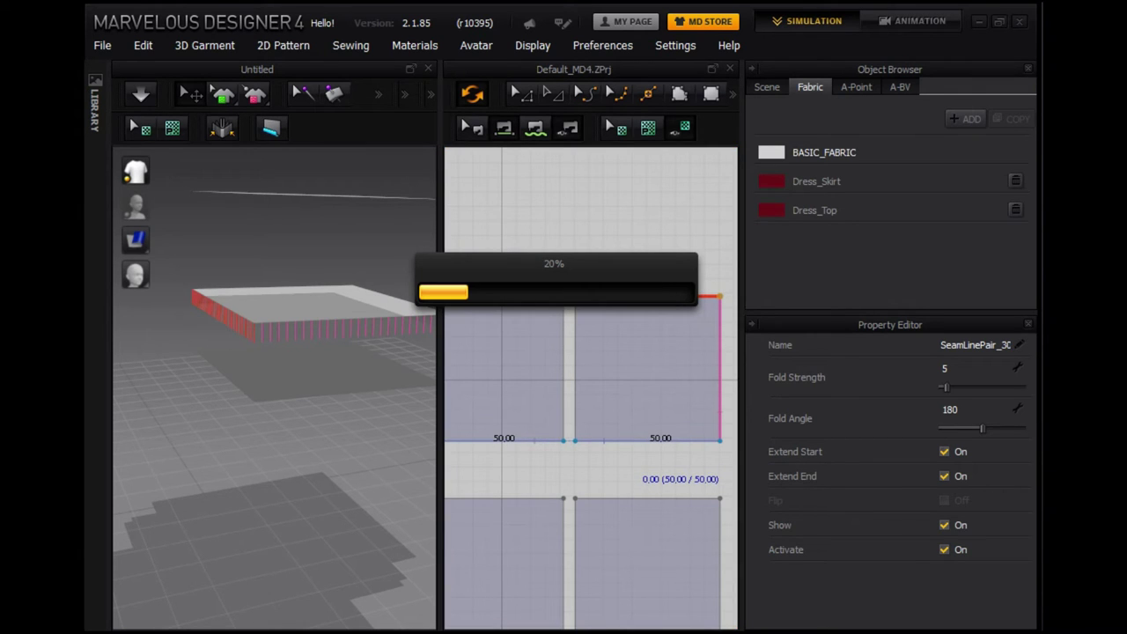
mouse_move(291, 397)
right_mouse_down()
mouse_move(229, 379)
mouse_move(274, 370)
right_mouse_up()
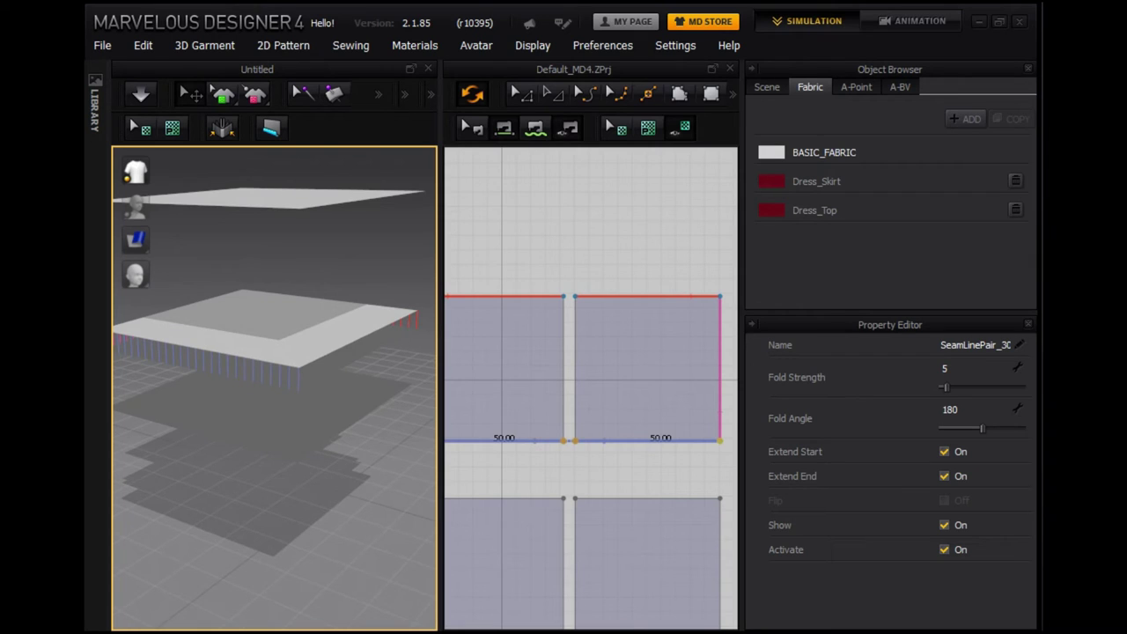
left_click(563, 370)
left_click(575, 384)
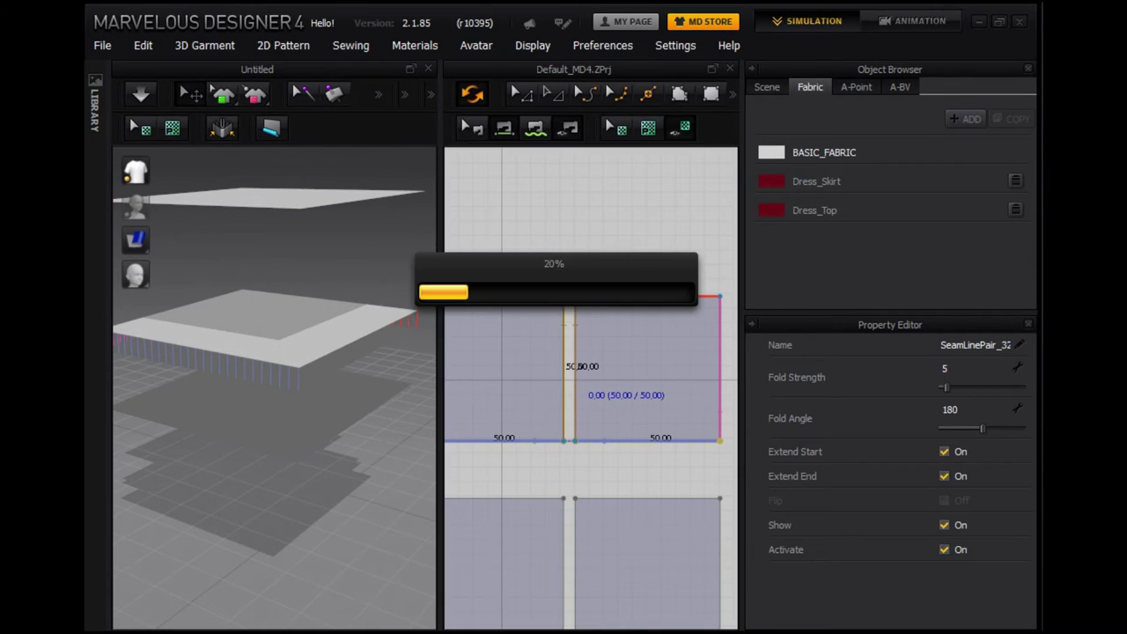
Sew the lower panels' outer sides, inner edges, top and bottom edges, reversing the twisted seam
mouse_move(273, 388)
right_mouse_down()
mouse_move(256, 352)
mouse_move(264, 335)
right_mouse_up()
scroll(590, 387, "down", 2)
right_click_drag(581, 493, 574, 390)
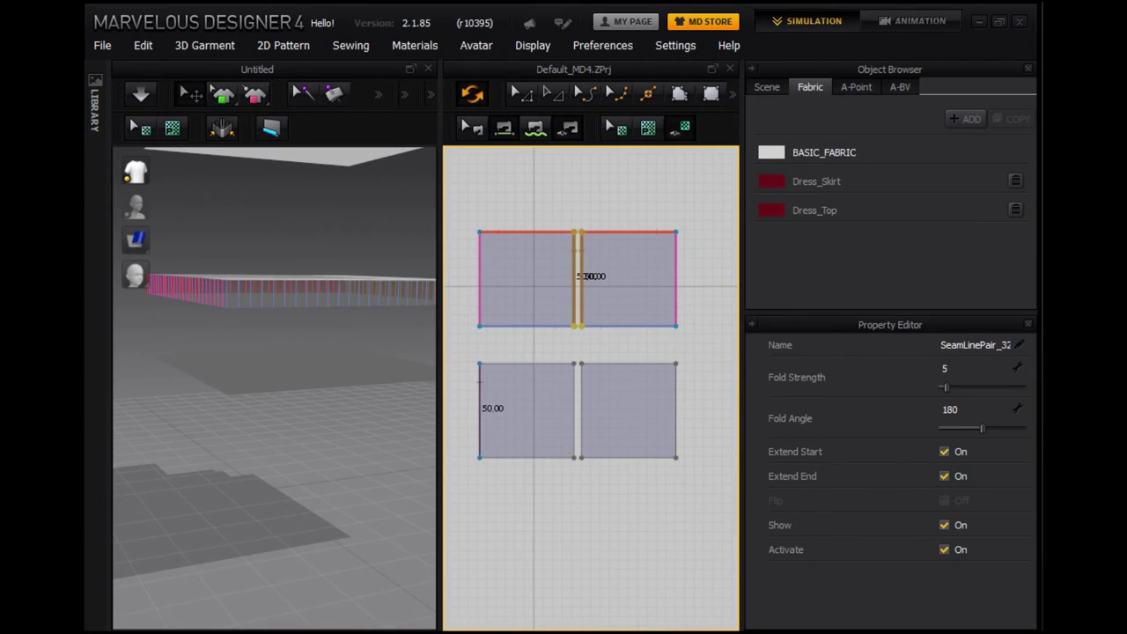
left_click(676, 433)
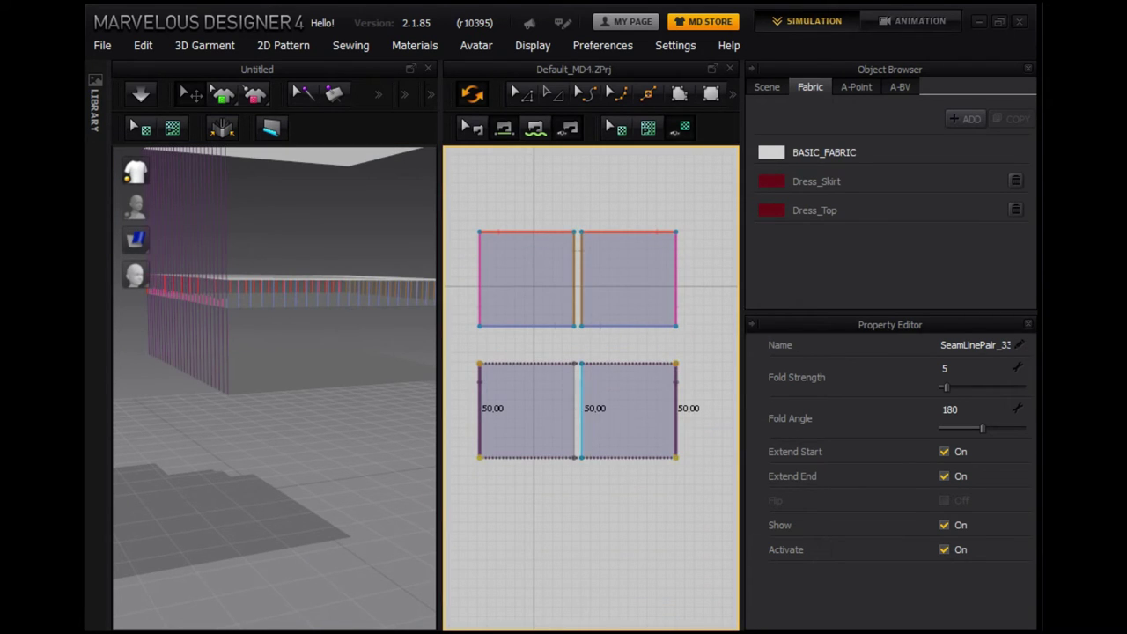
left_click(575, 431)
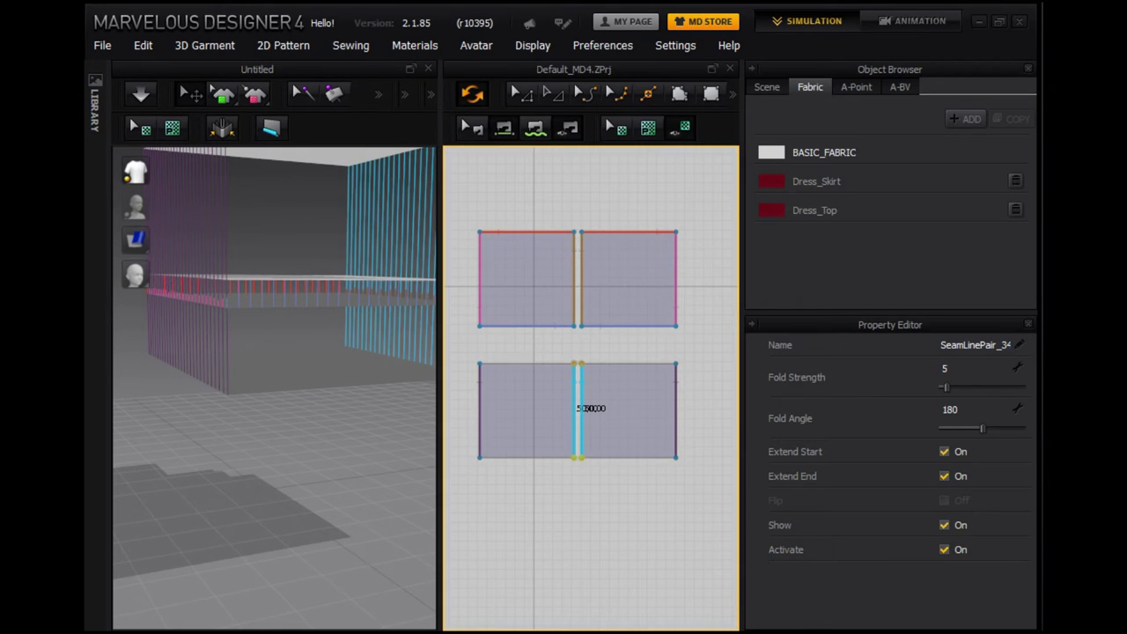
left_click(586, 408)
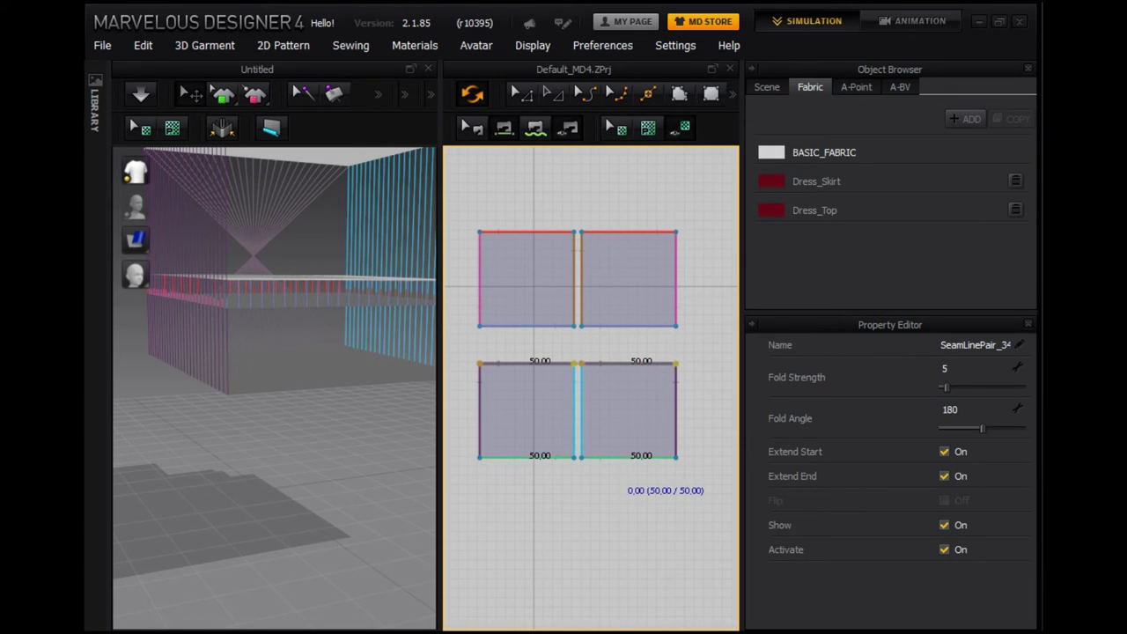
left_click(628, 457)
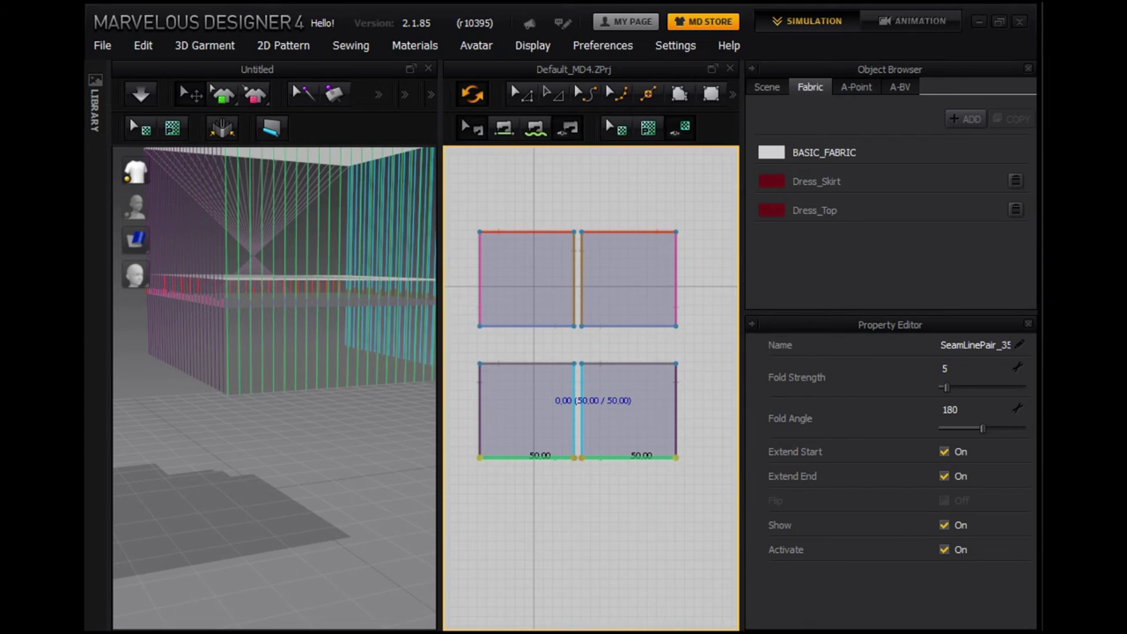
right_click(538, 363)
left_click(599, 379)
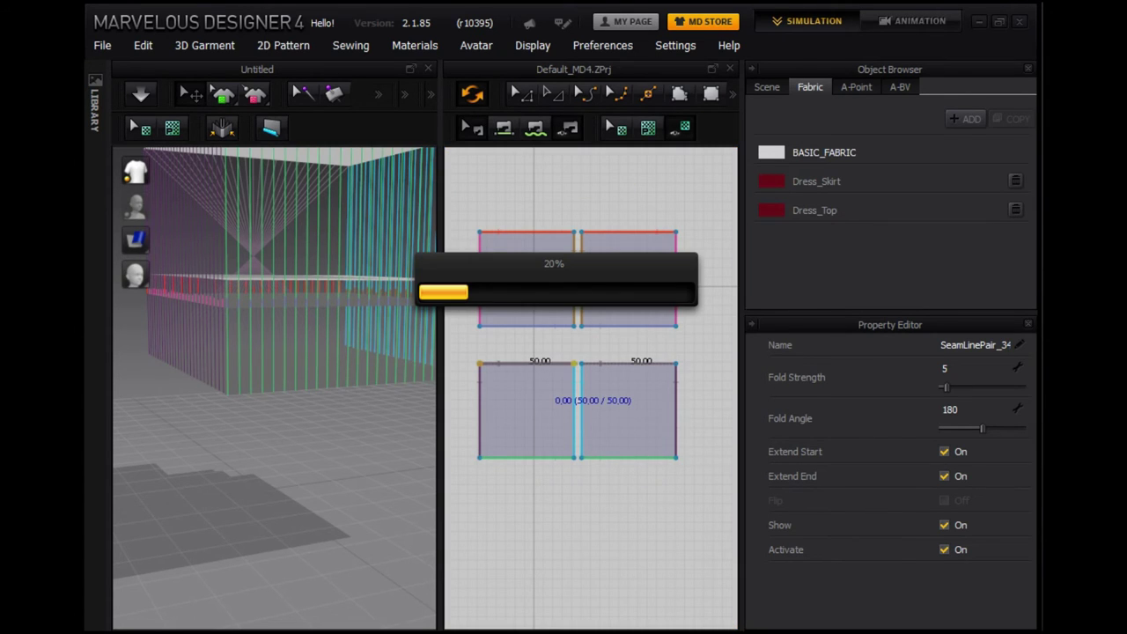
scroll(274, 388, "down", 2)
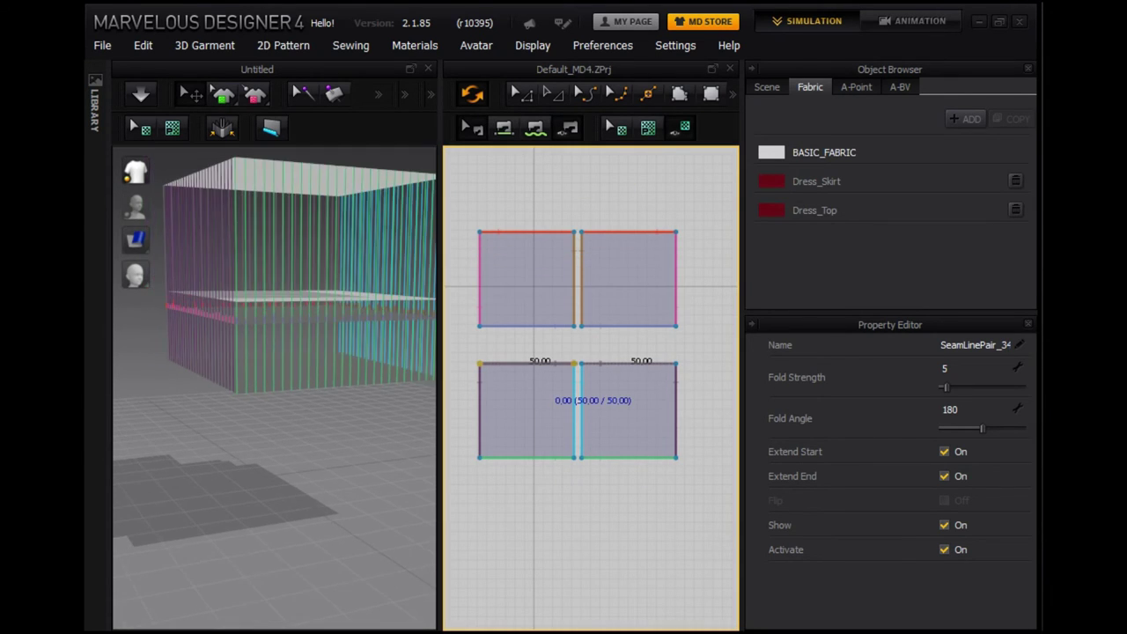
scroll(274, 387, "down", 2)
scroll(274, 388, "down", 2)
scroll(273, 387, "down", 2)
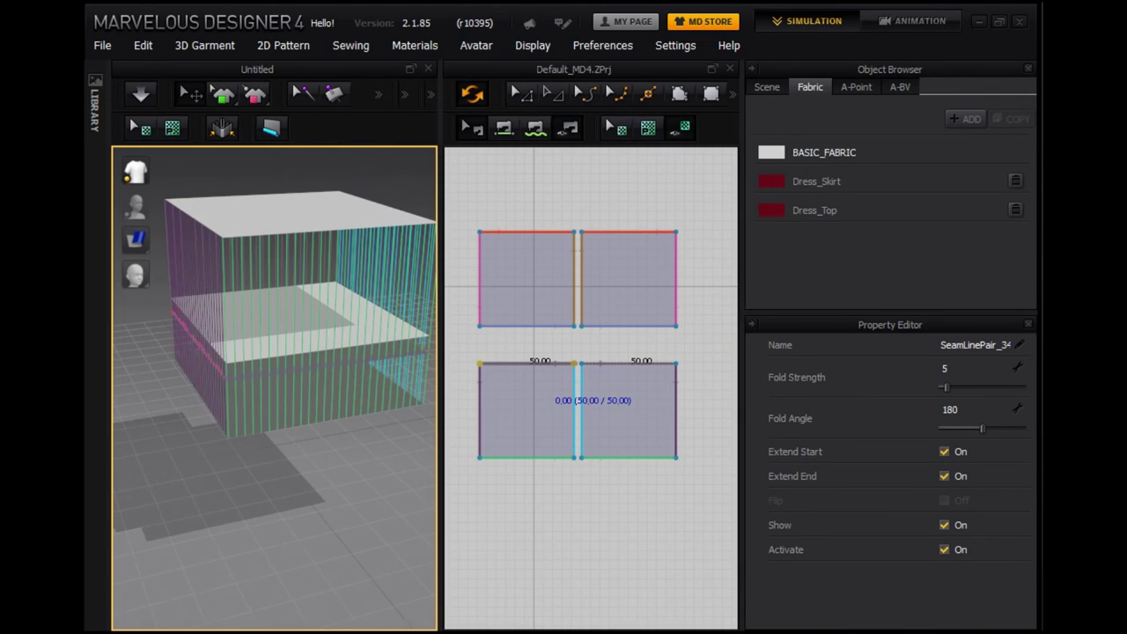
left_click(300, 224)
right_click_drag(352, 396, 353, 370)
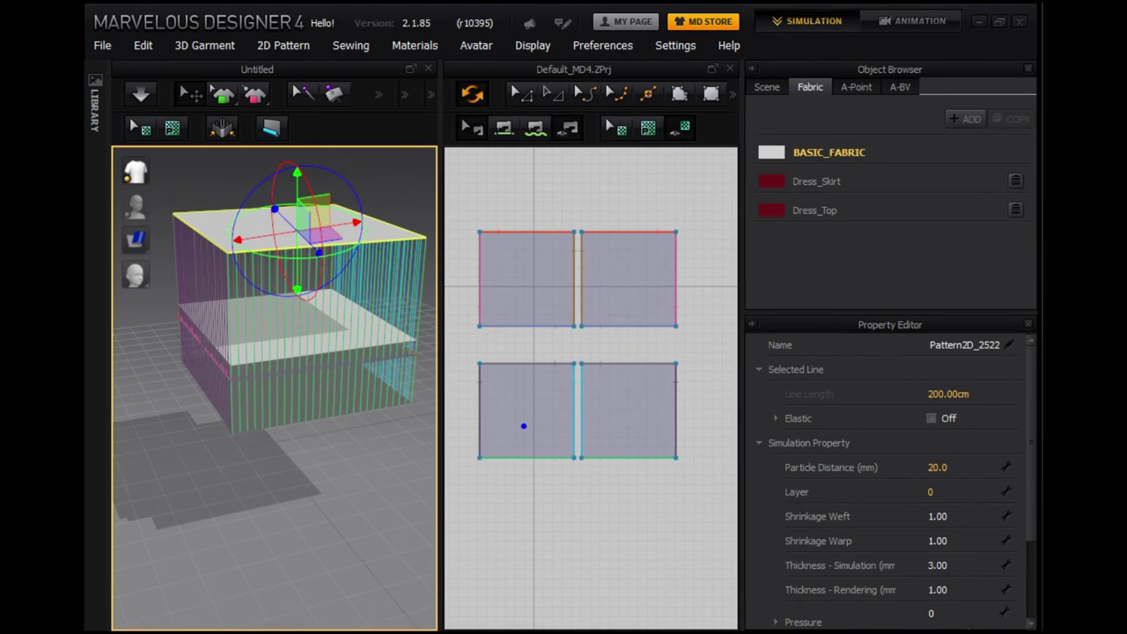
left_click(590, 528)
left_click(521, 93)
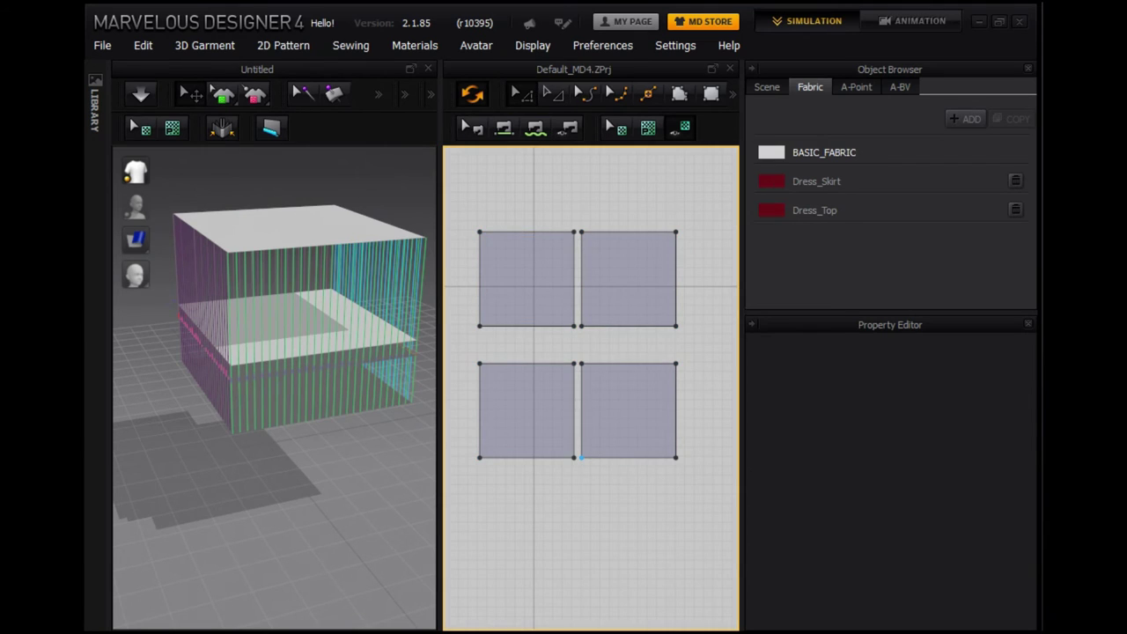
left_click(527, 410)
left_click(628, 410, "shift")
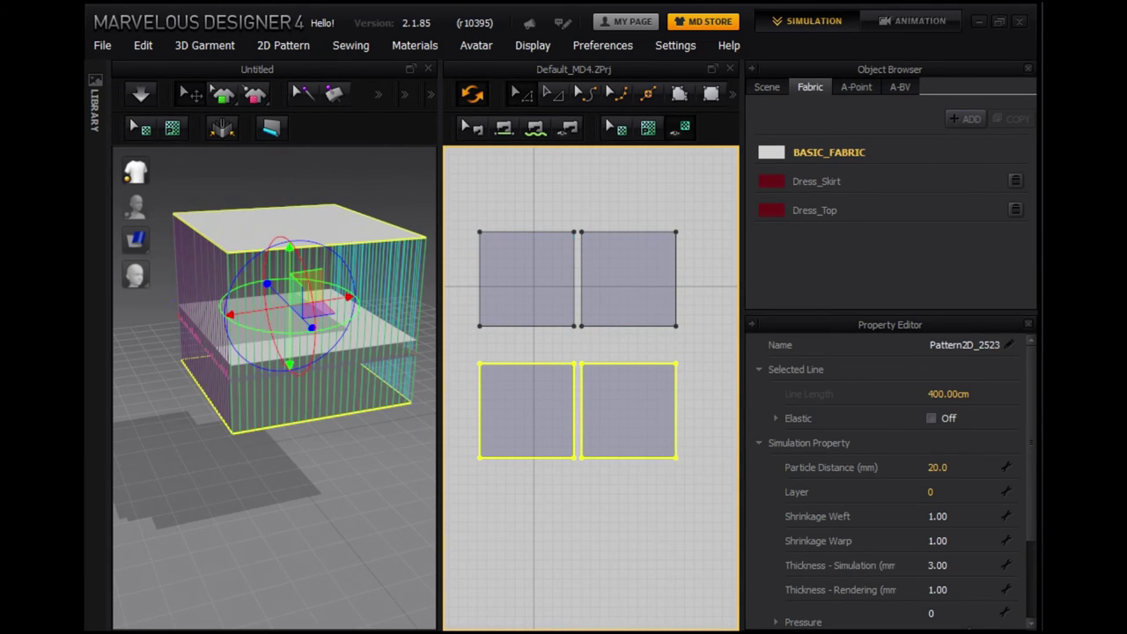
key("a")
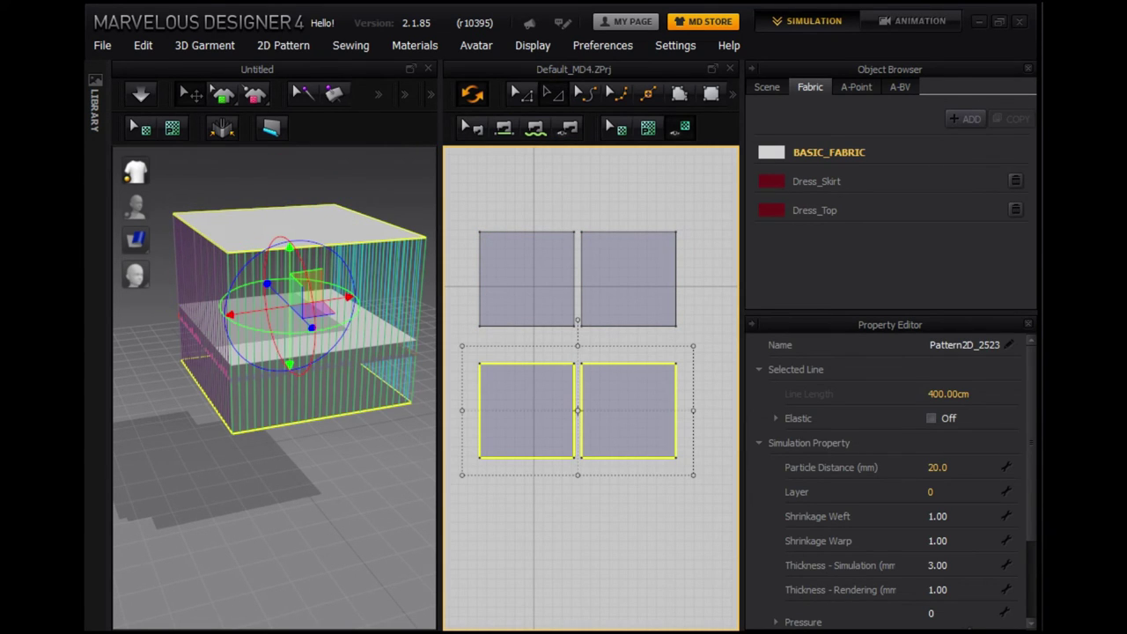
left_click_drag(693, 346, 699, 343)
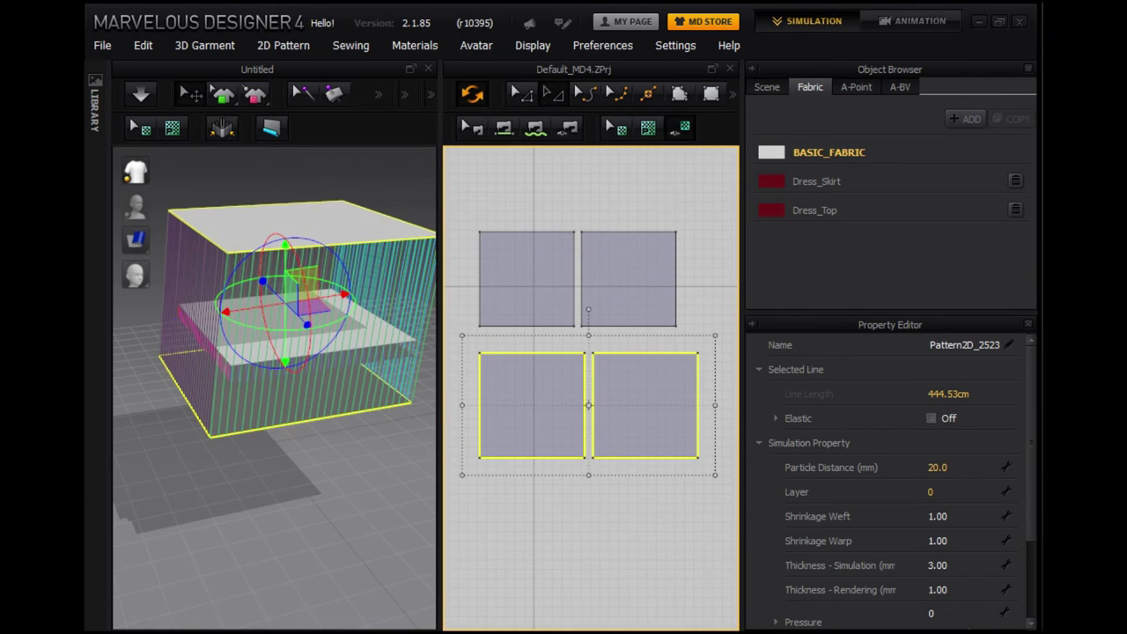
left_click(532, 405)
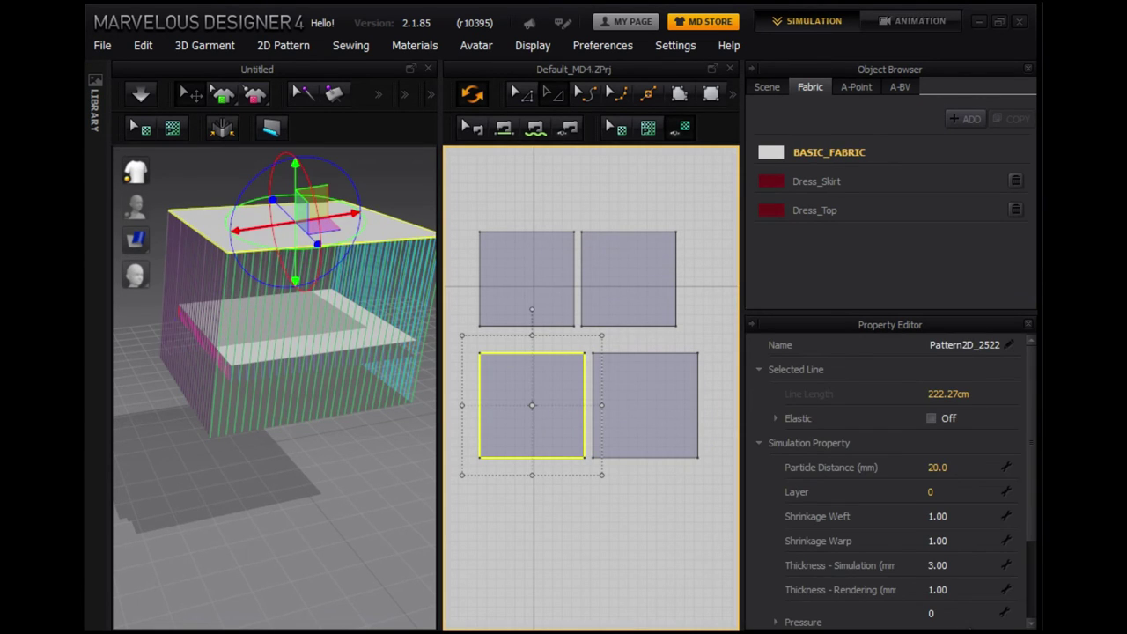
scroll(274, 388, "up", 5)
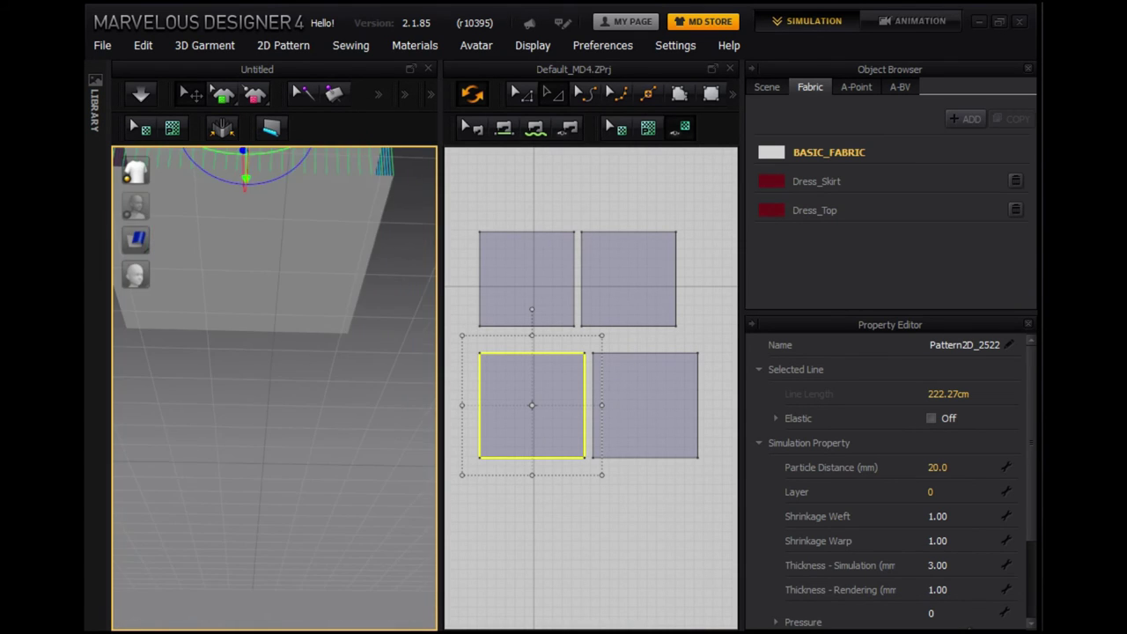
left_click(641, 420)
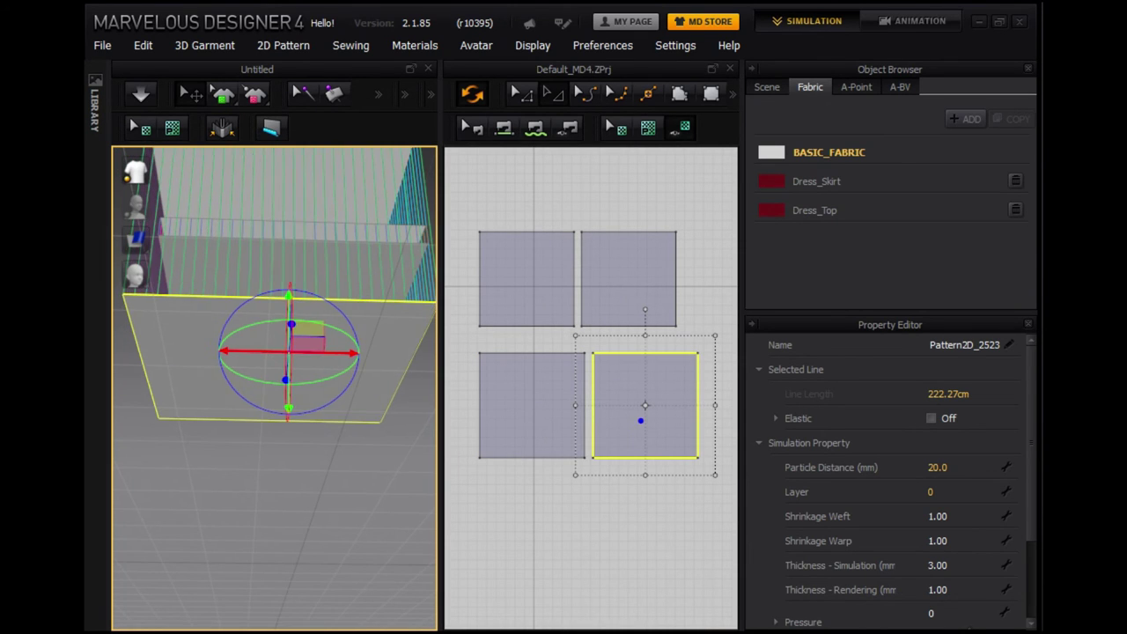
key("Escape")
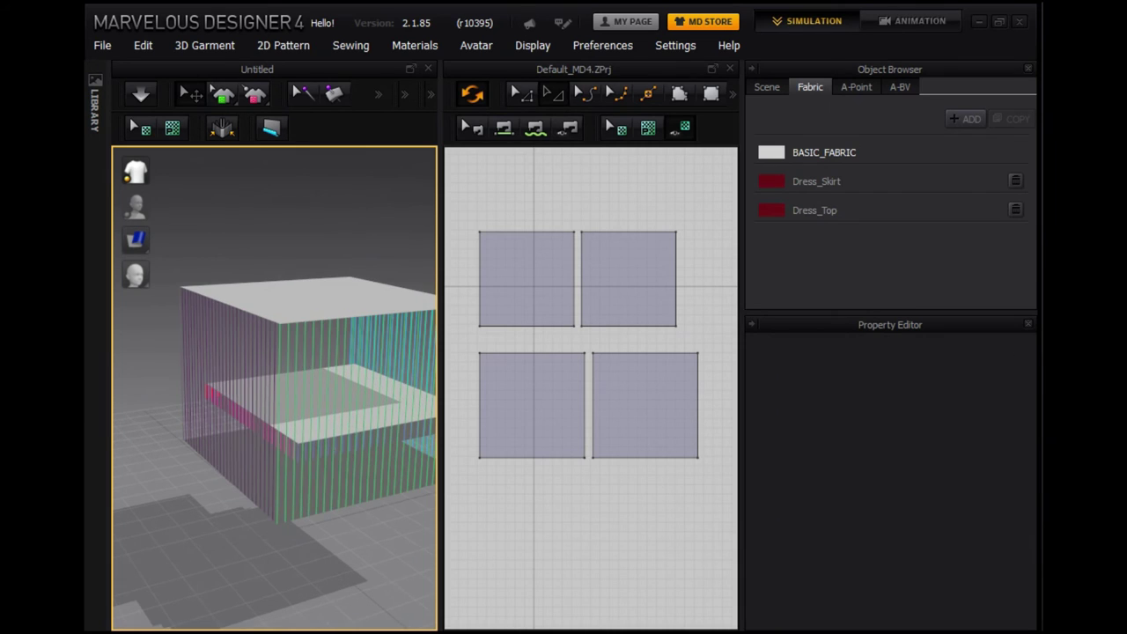
left_click(526, 280)
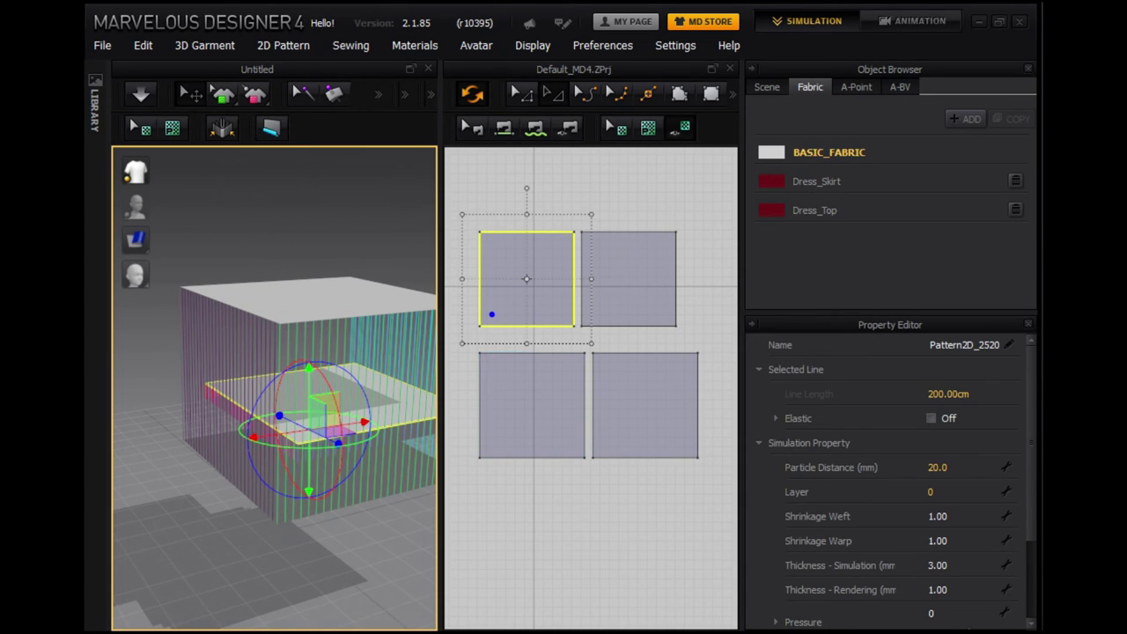
Set the top panels' Pressure to 3 and start simulating to inflate the box
scroll(889, 484, "down", 3)
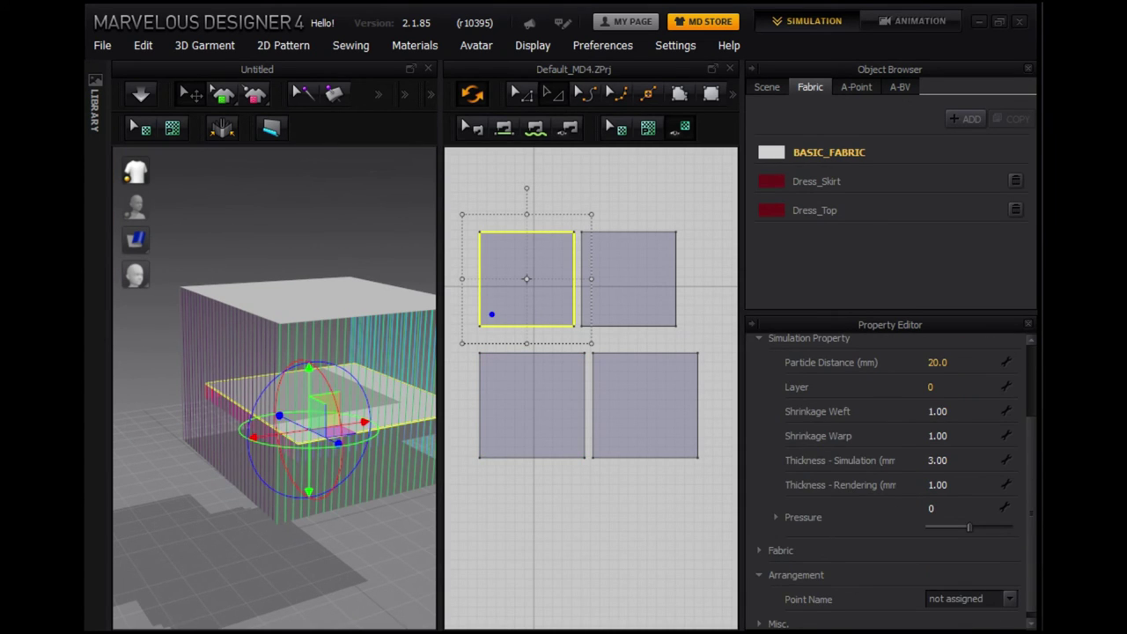
left_click(934, 508)
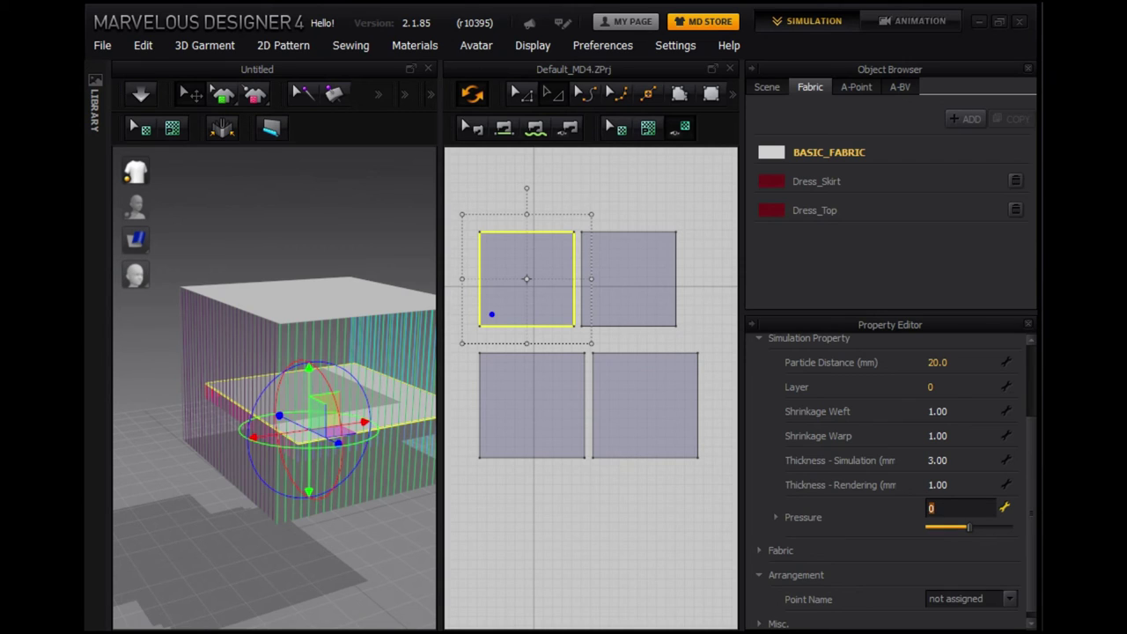
type("3")
key("Return")
left_click(628, 279)
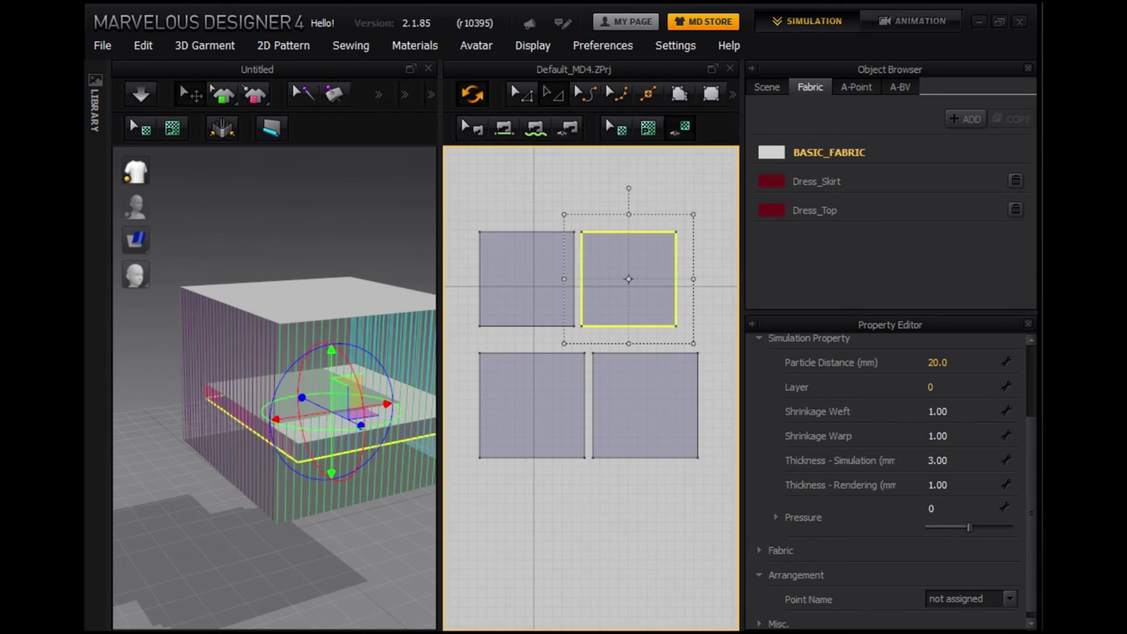
left_click(951, 508)
type("3")
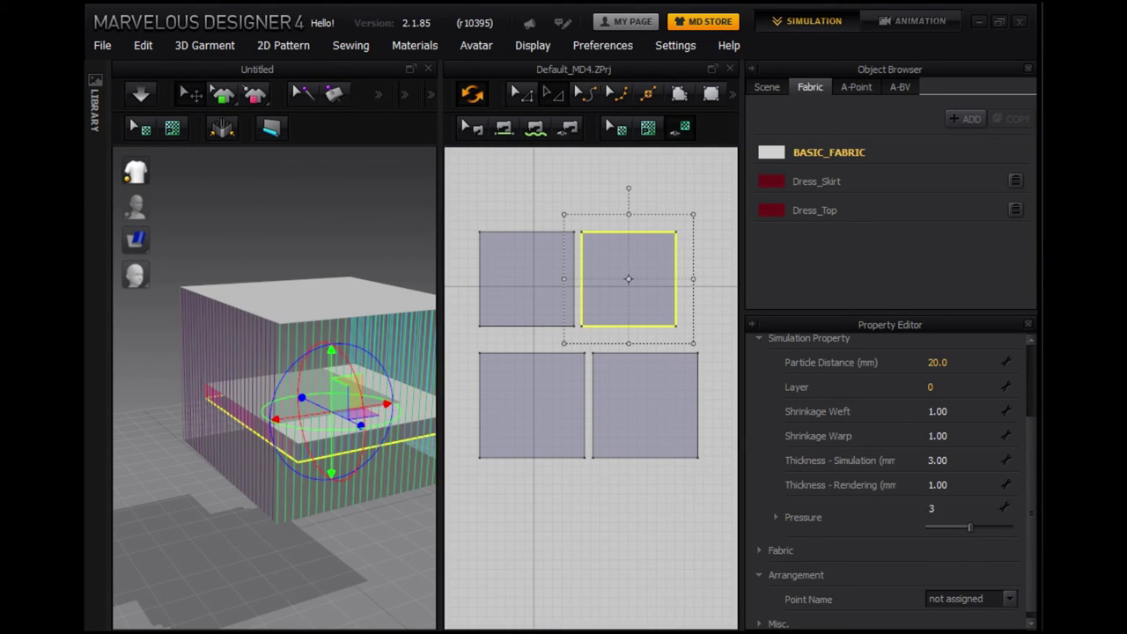
key("Escape")
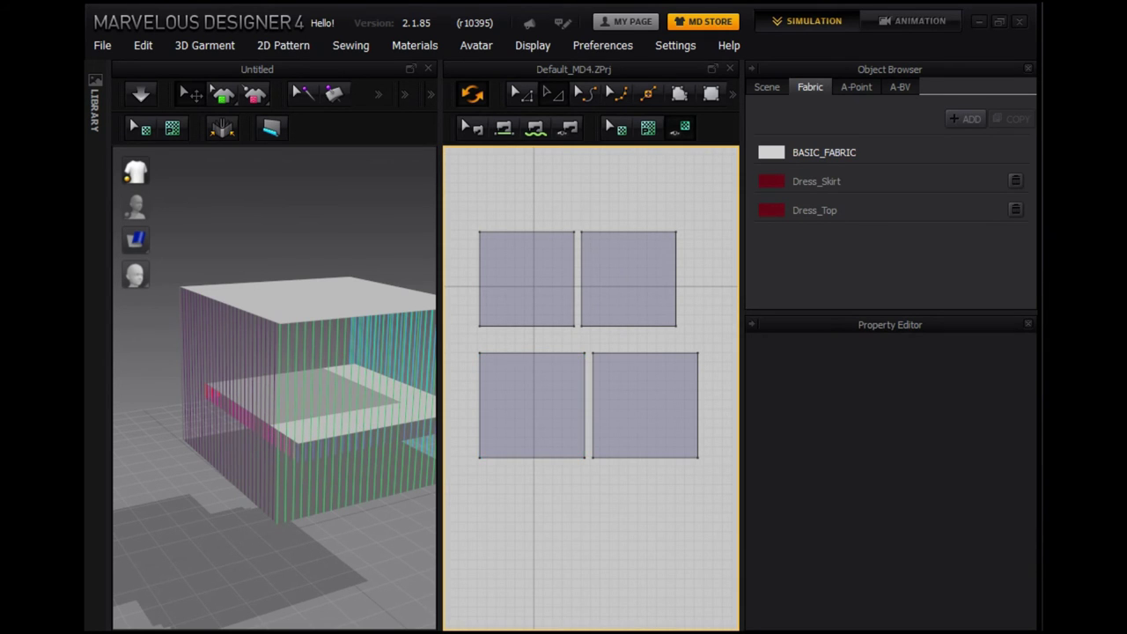
key("space")
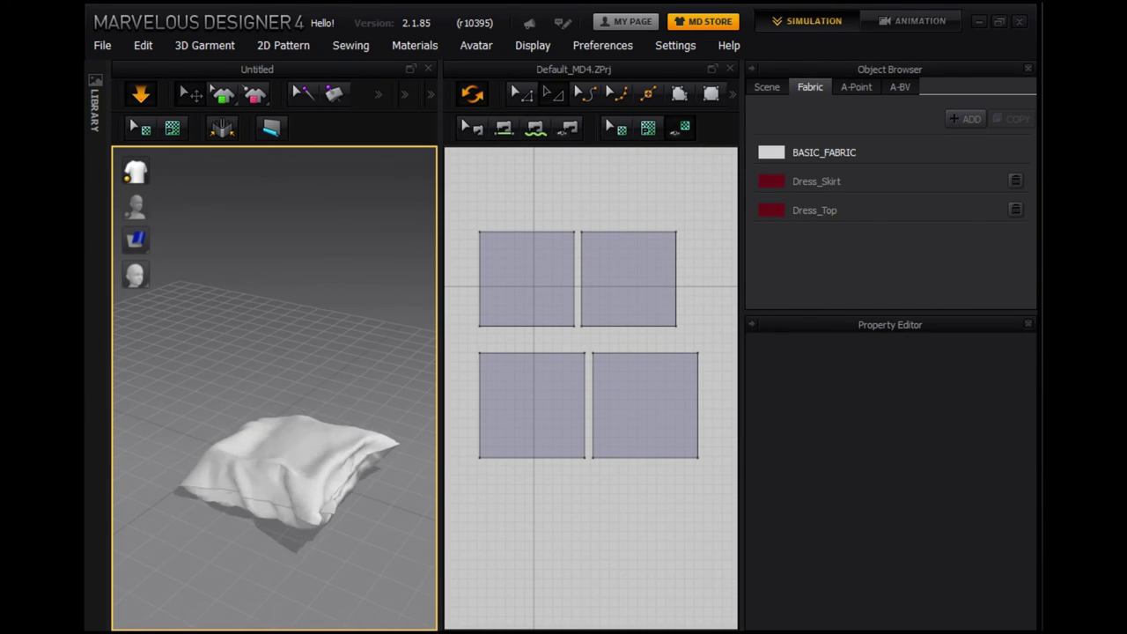
Select both top panels together and set their Pressure to 5
left_click(527, 278)
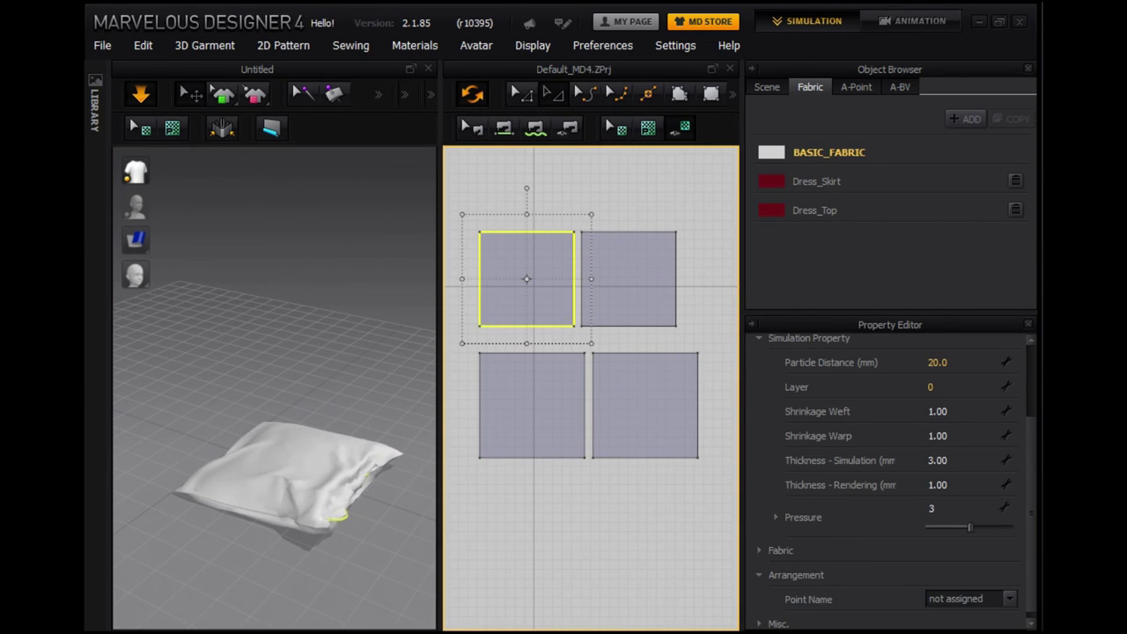
left_click(629, 278)
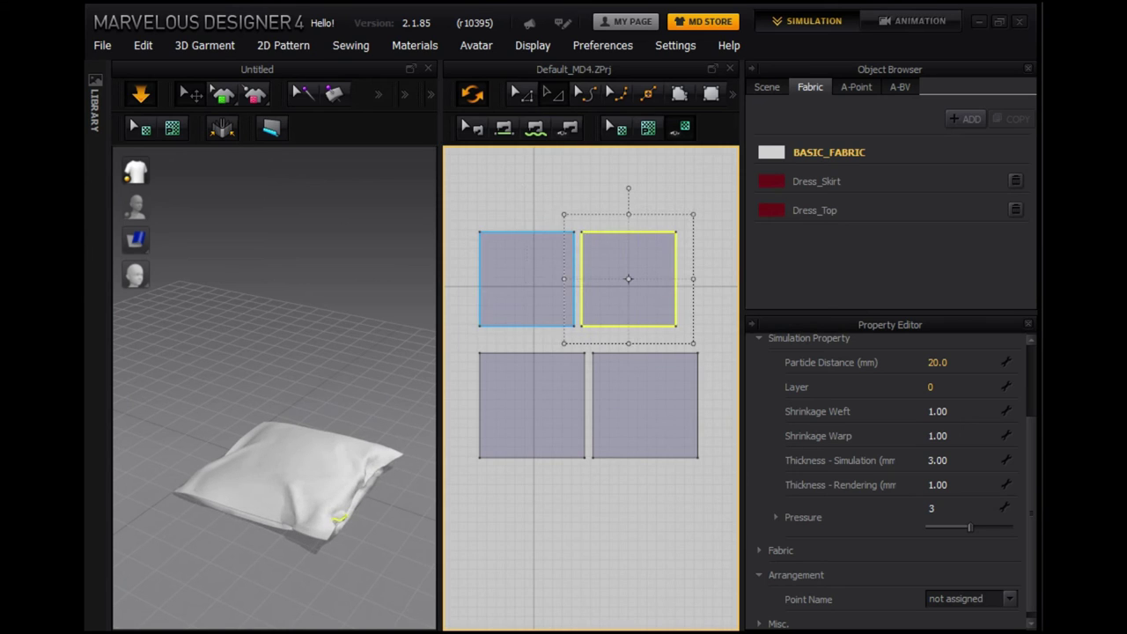
left_click(527, 278, "shift")
left_click(932, 508)
type("5")
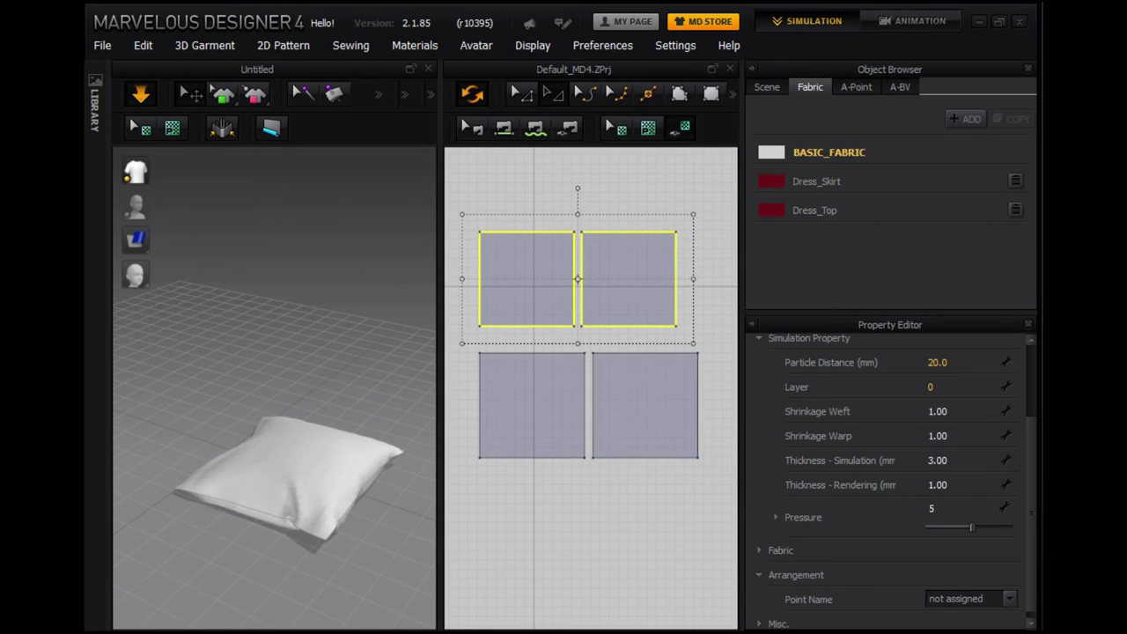
Pull the simulating pillow upward and tug its left corner around
left_click(315, 529)
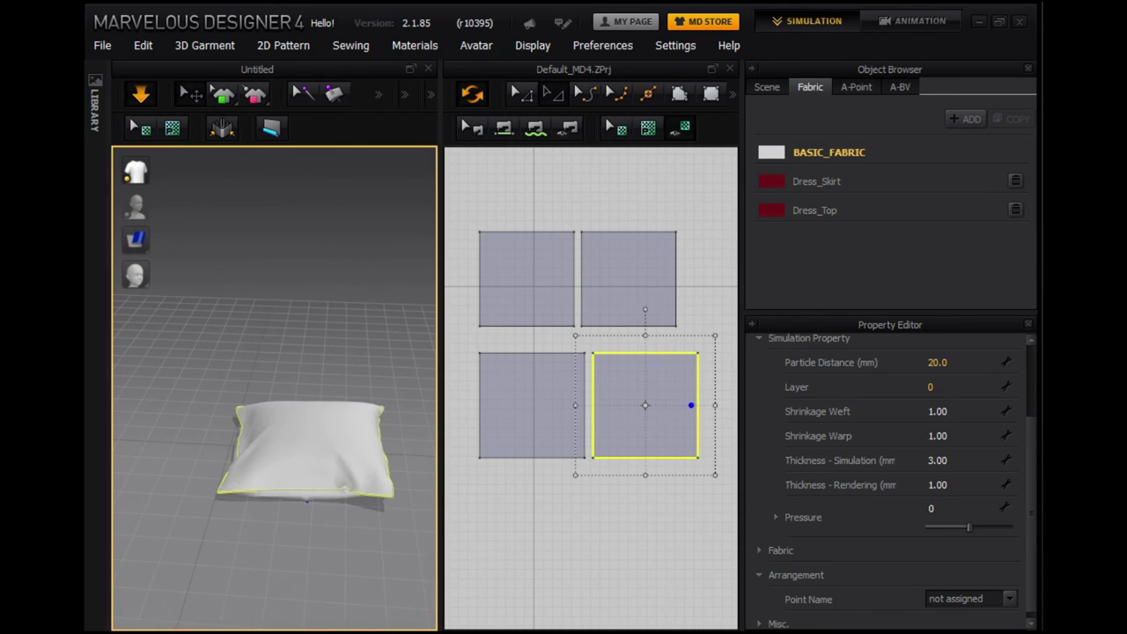
left_click(318, 436)
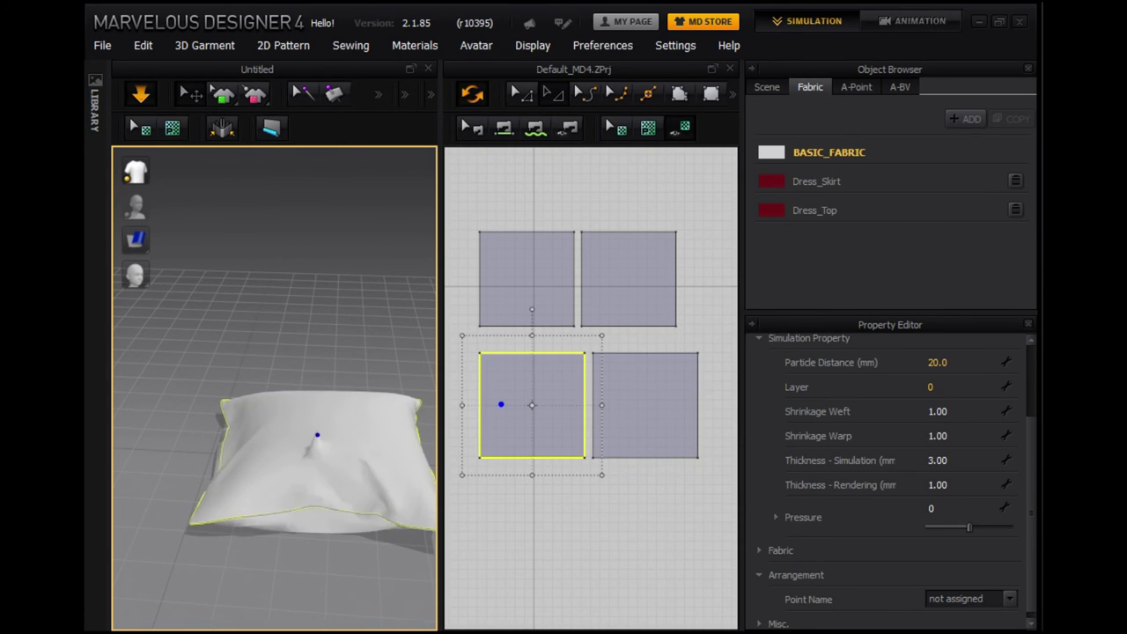
left_click_drag(330, 432, 326, 374)
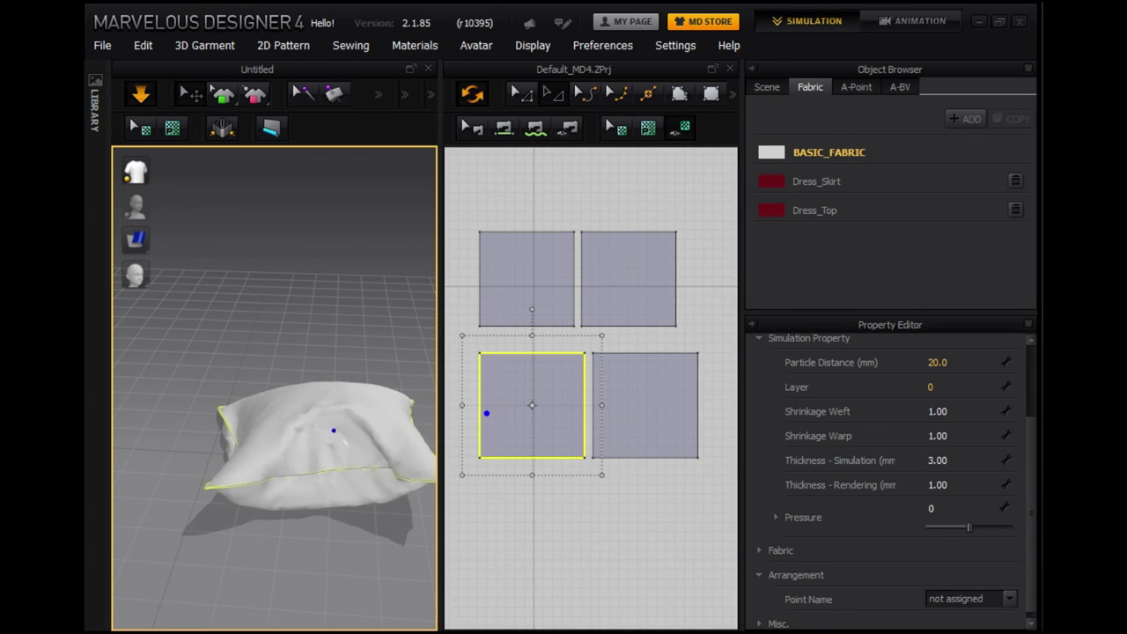
left_click_drag(252, 410, 206, 432)
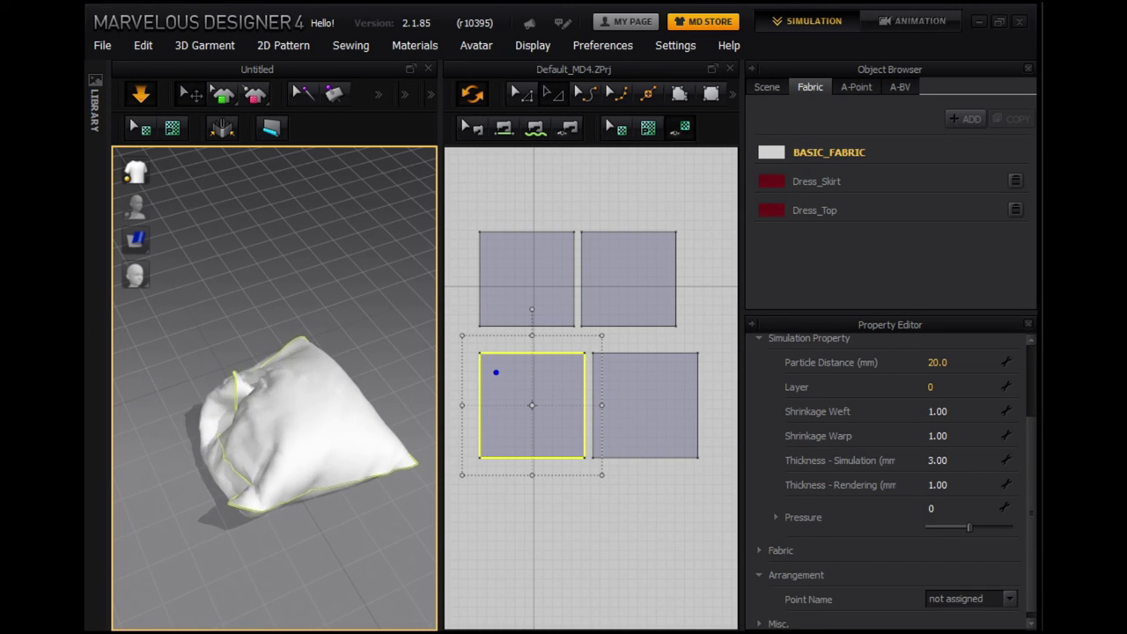
left_click_drag(192, 394, 200, 383)
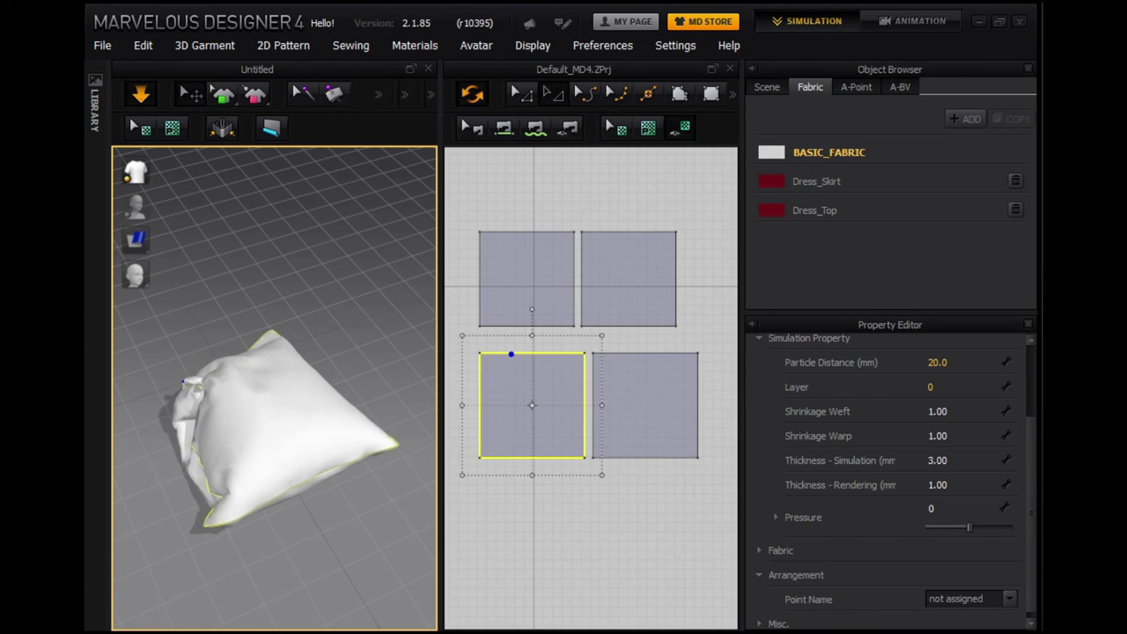
mouse_move(211, 390)
left_mouse_down()
mouse_move(189, 369)
mouse_move(201, 385)
left_mouse_up()
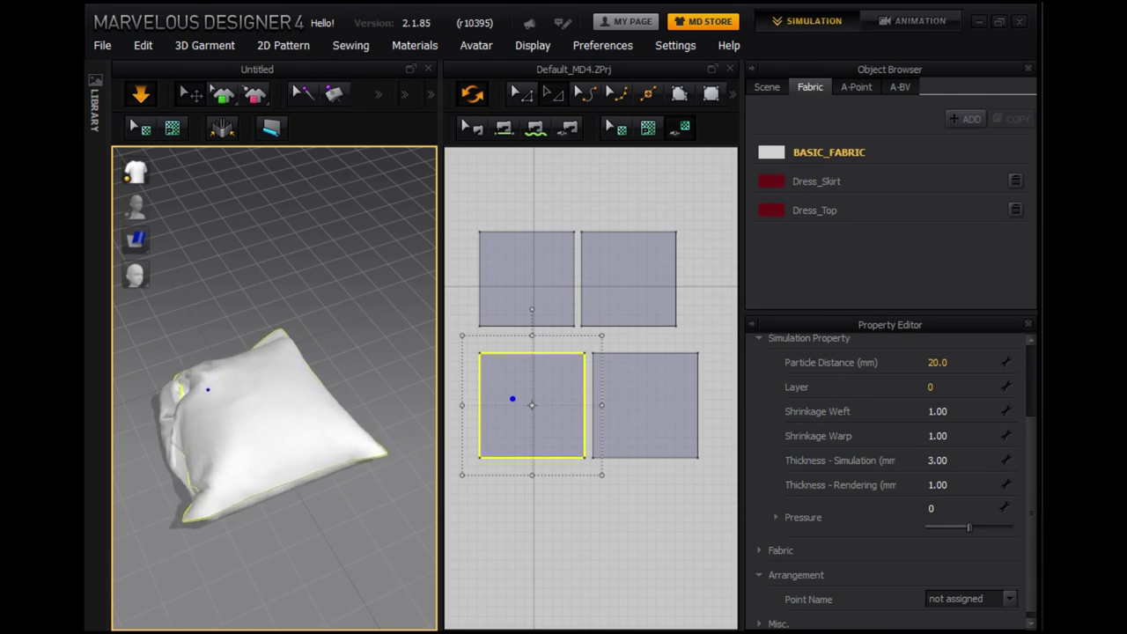
Give the top-left and top-right fabric panels a Pressure of 12, then inspect the inflated pillow
left_click(527, 279)
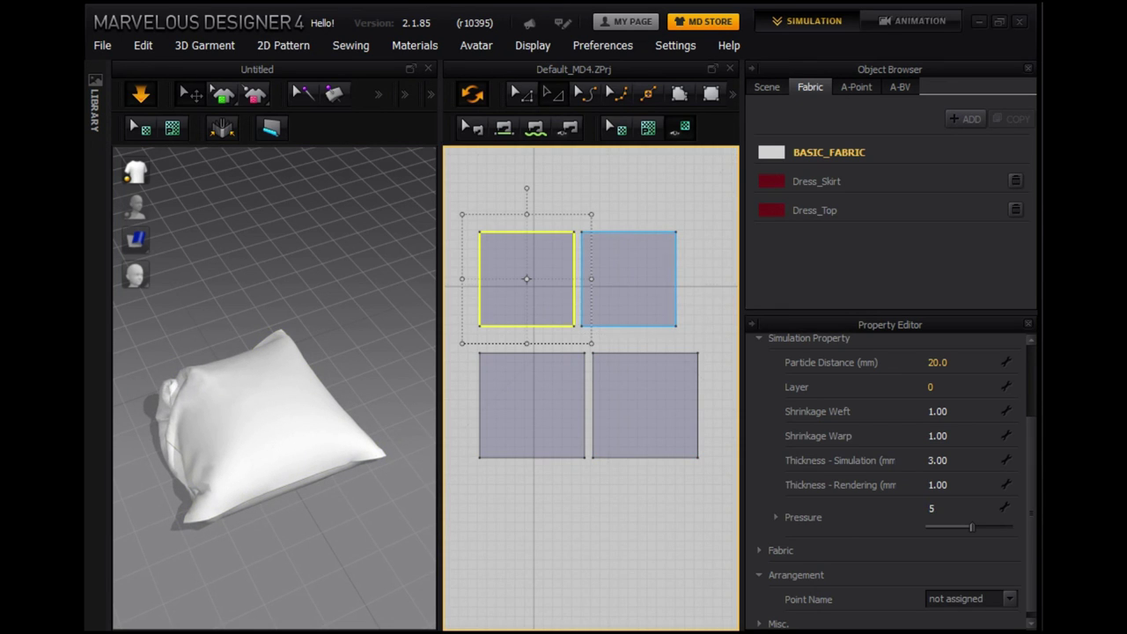
left_click(629, 279, "shift")
left_click(951, 508)
type("12")
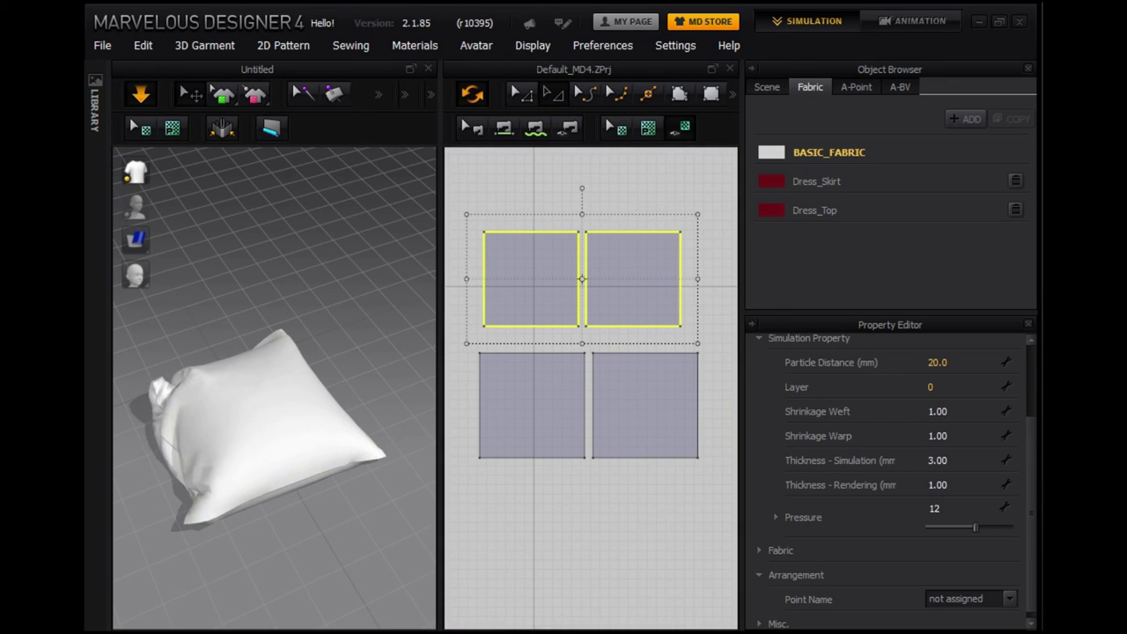
left_click(264, 220)
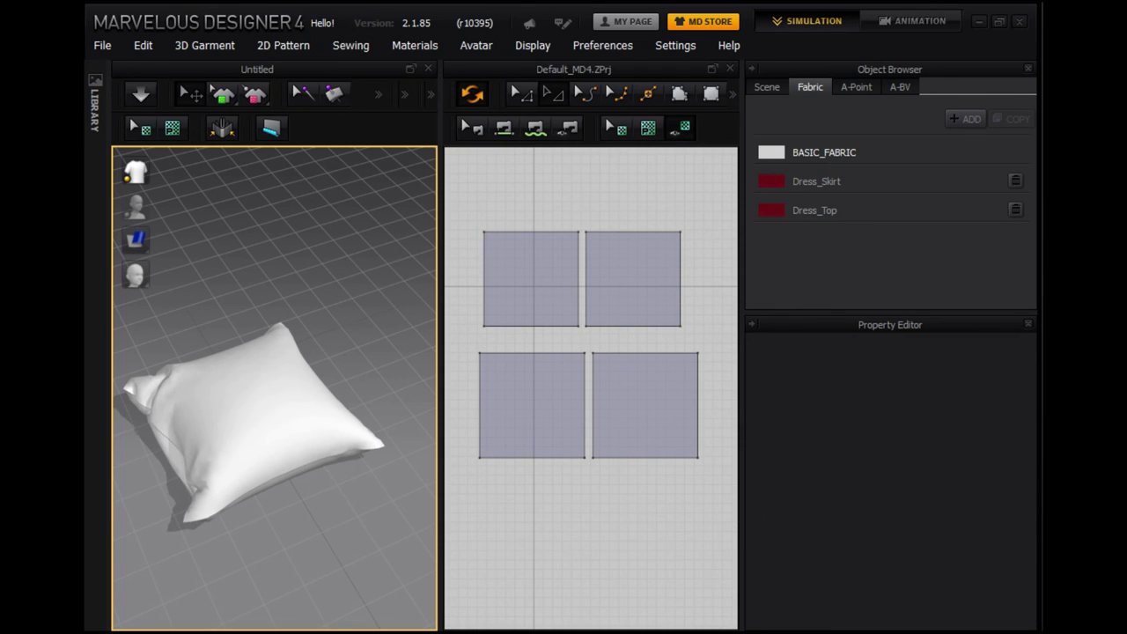
right_click_drag(264, 396, 406, 397)
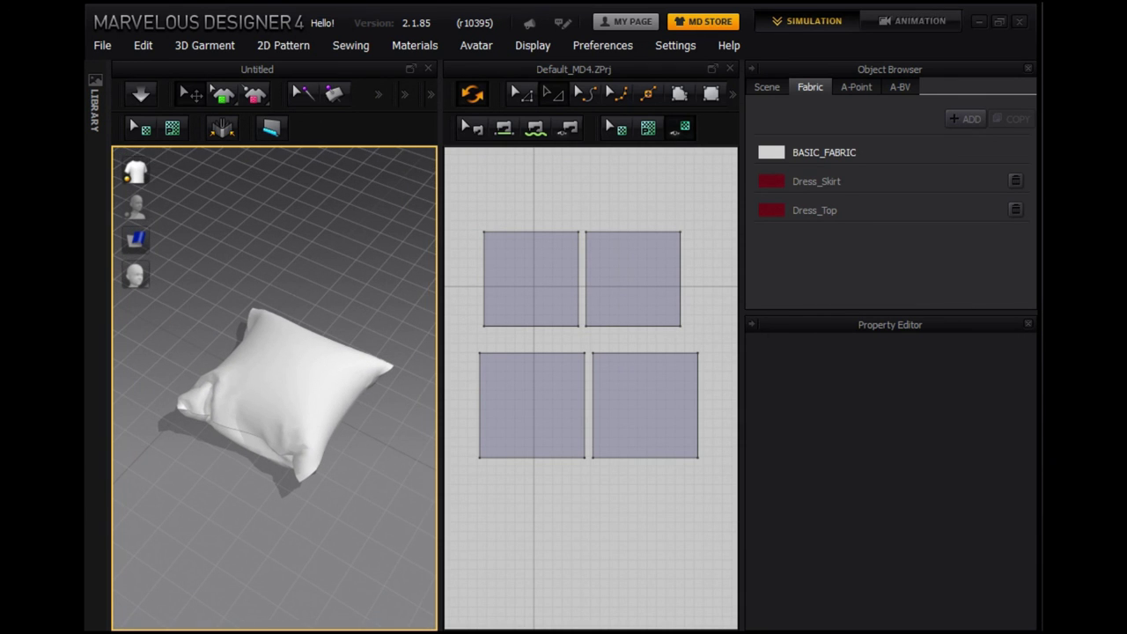